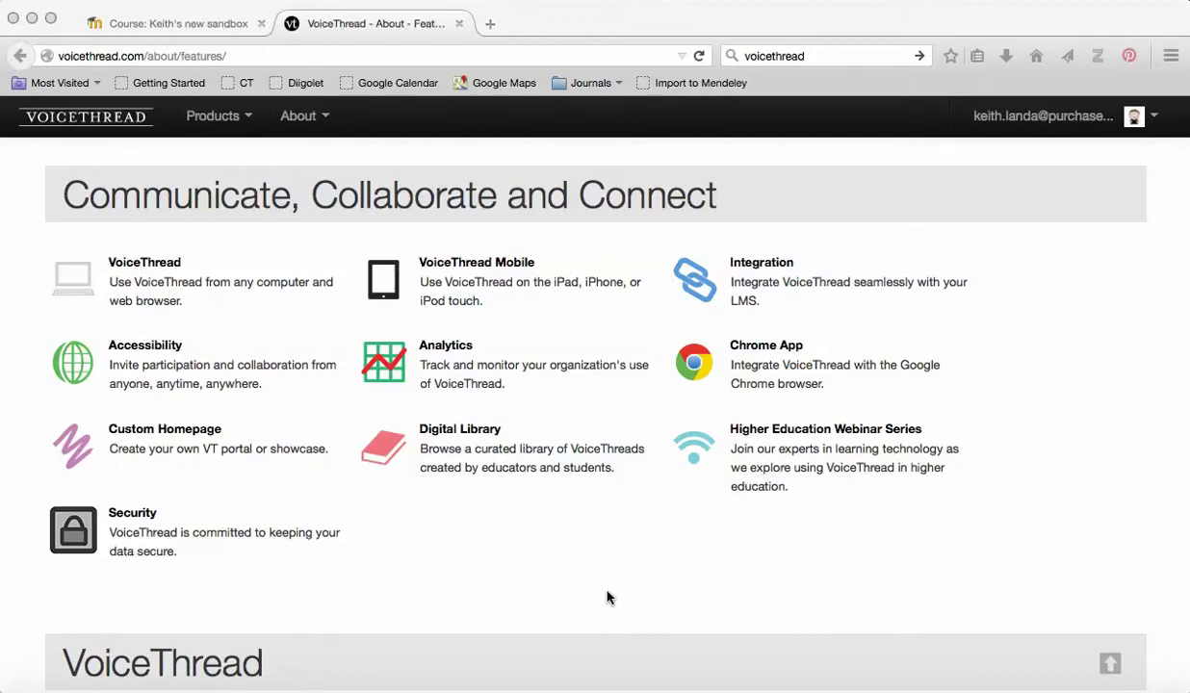
Scroll through the VoiceThread features overview, then switch to the Moodle sandbox course
{"action": "left_click", "coordinate": [607, 598]}
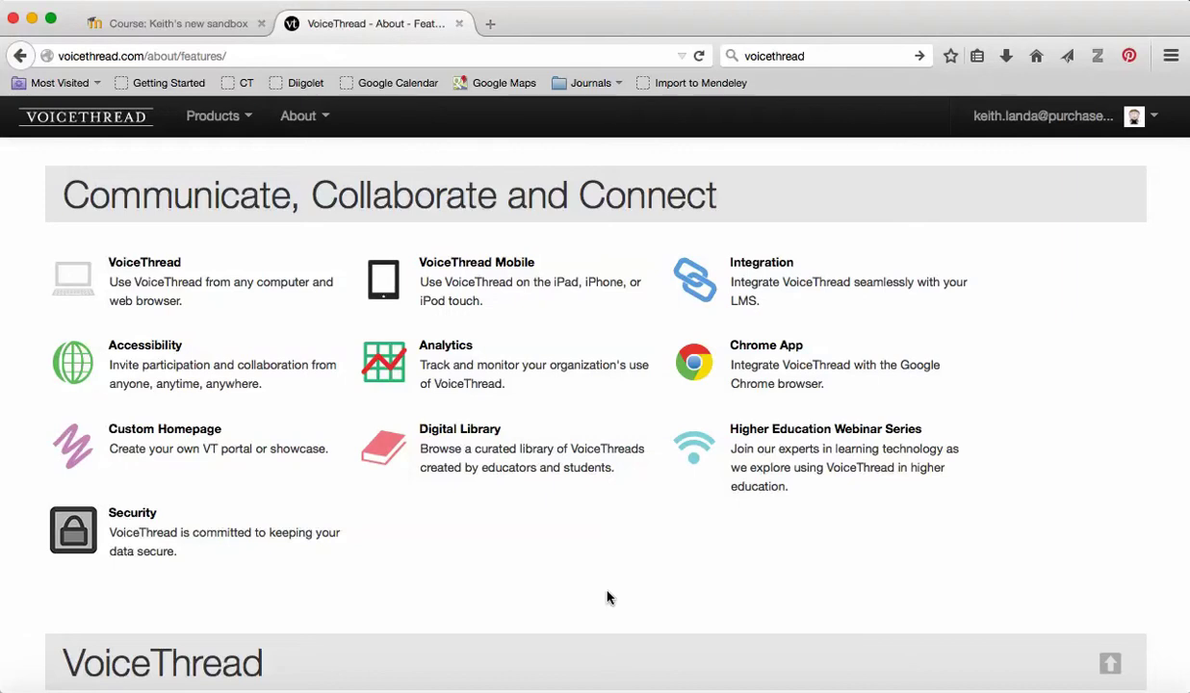
{"action": "scroll", "coordinate": [606, 598], "scroll_direction": "up", "scroll_amount": 1}
{"action": "scroll", "coordinate": [607, 597], "scroll_direction": "down", "scroll_amount": 1}
{"action": "scroll", "coordinate": [606, 598], "scroll_direction": "down", "scroll_amount": 5}
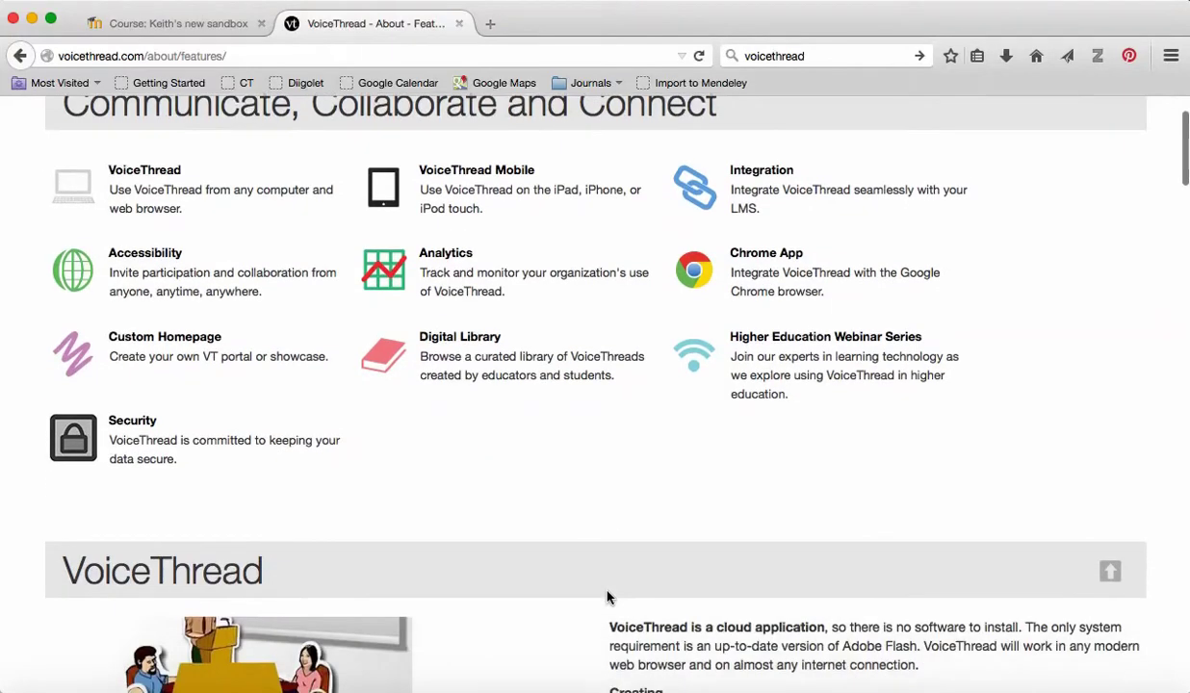
{"action": "scroll", "coordinate": [606, 597], "scroll_direction": "down", "scroll_amount": 3}
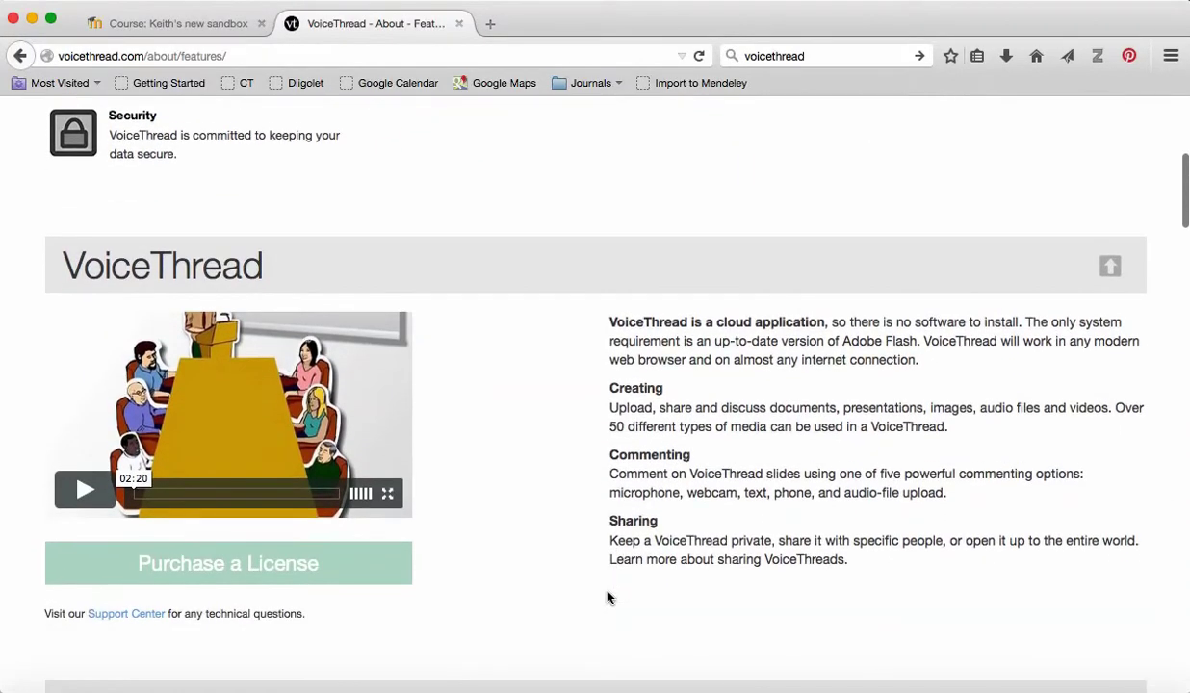
{"action": "scroll", "coordinate": [607, 598], "scroll_direction": "down", "scroll_amount": 1}
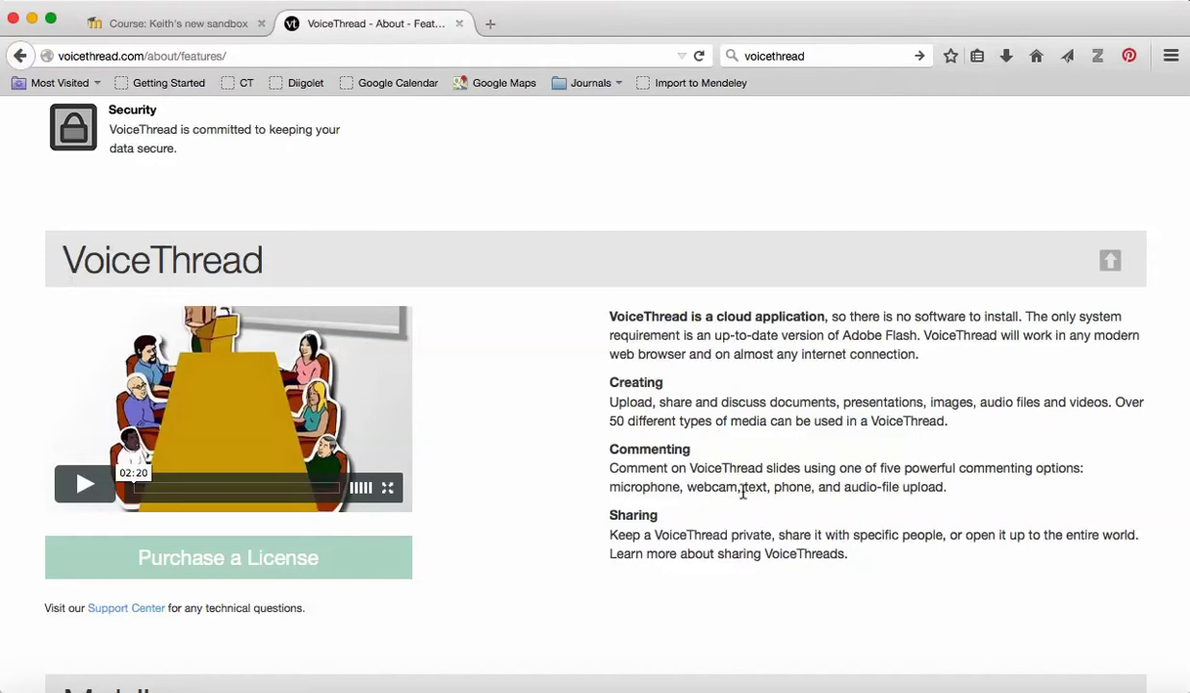
{"action": "scroll", "coordinate": [742, 493], "scroll_direction": "down", "scroll_amount": 3}
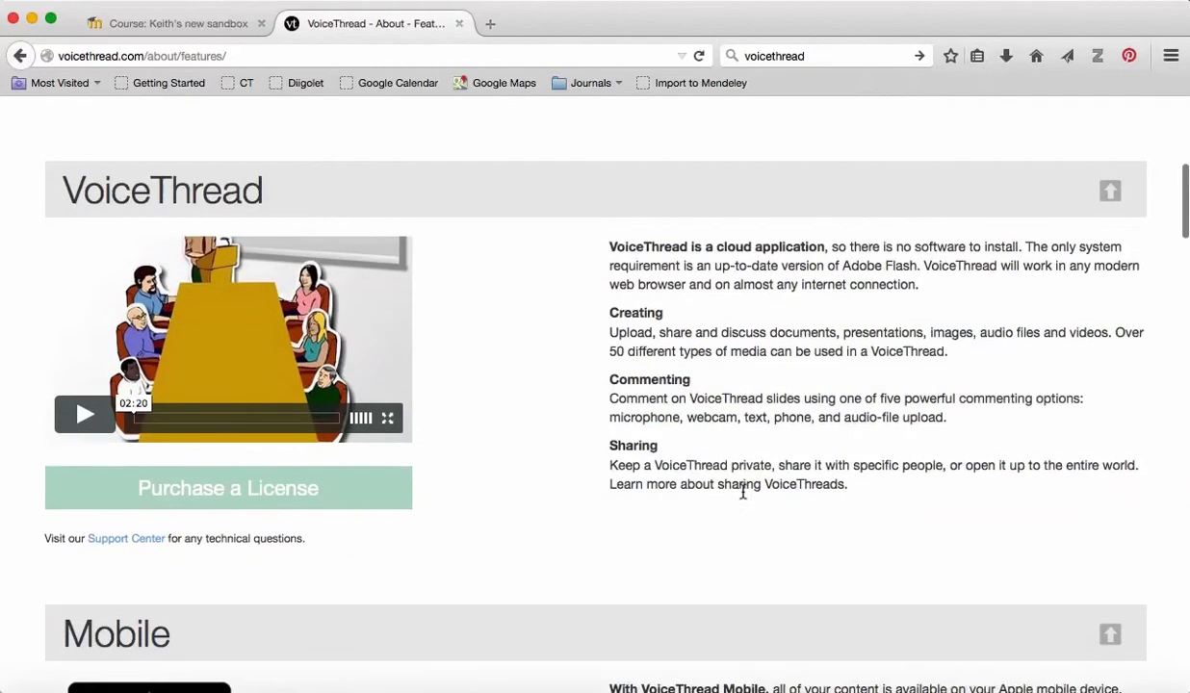
{"action": "scroll", "coordinate": [745, 495], "scroll_direction": "up", "scroll_amount": 1}
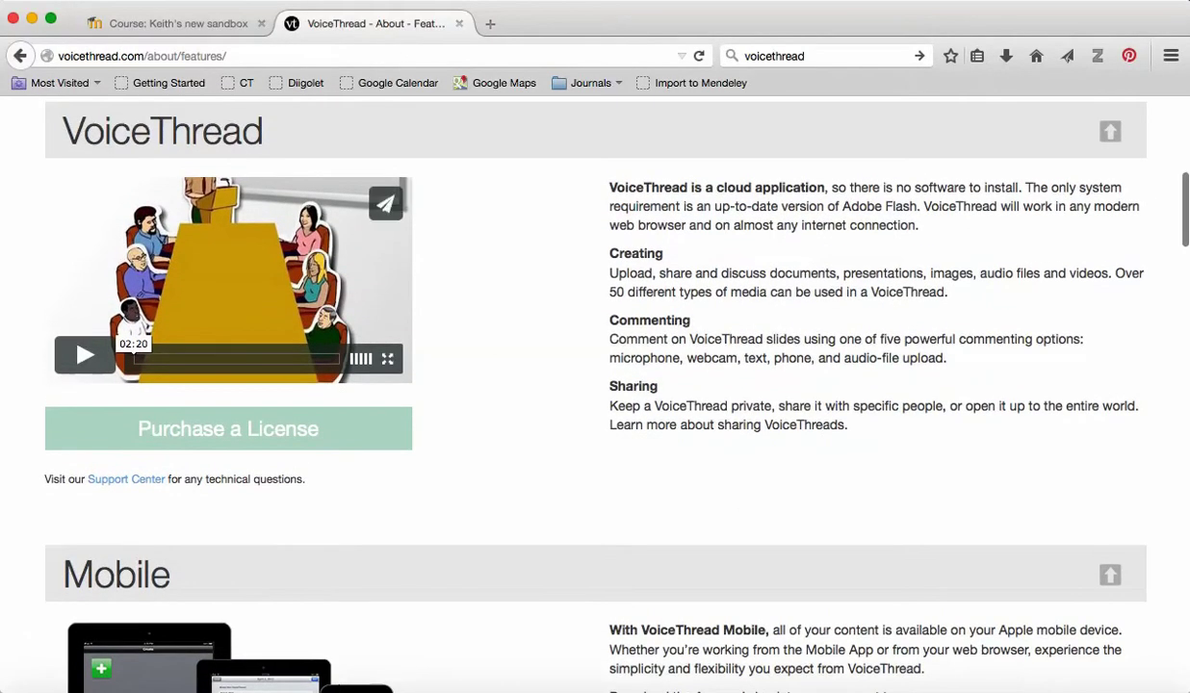
{"action": "key", "text": "super+Tab"}
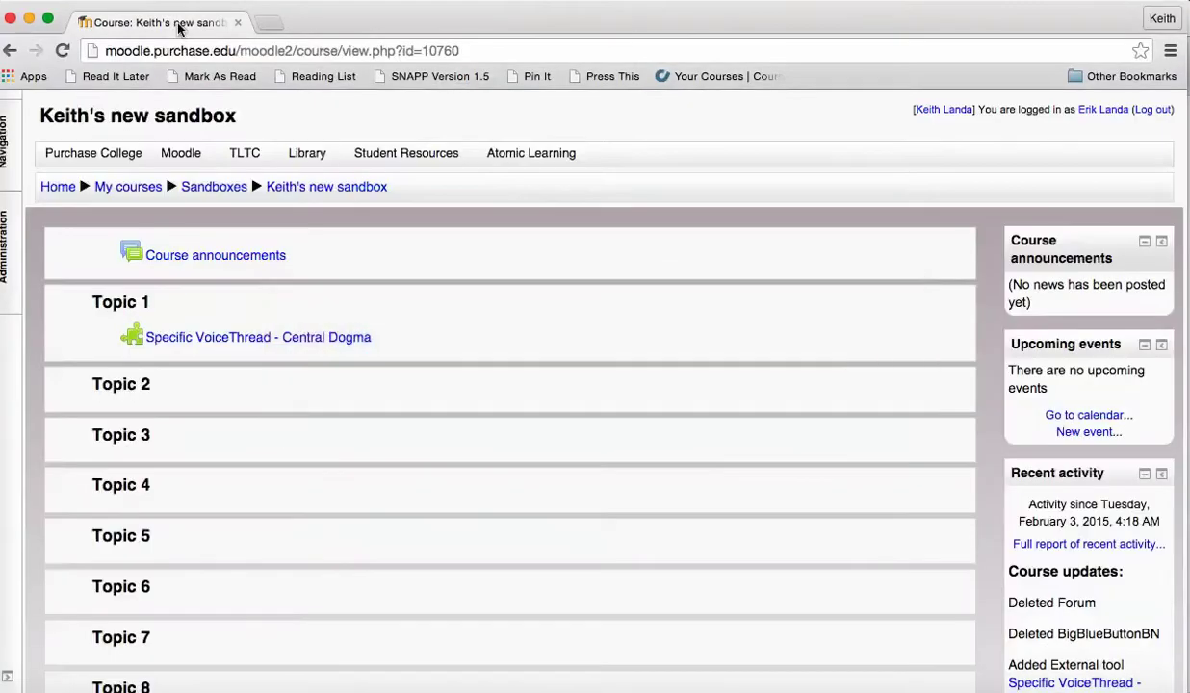
Switch to the Astrobiology interest.ppt presentation in PowerPoint
{"action": "key", "text": "super+Tab"}
{"action": "key", "text": "super+Tab"}
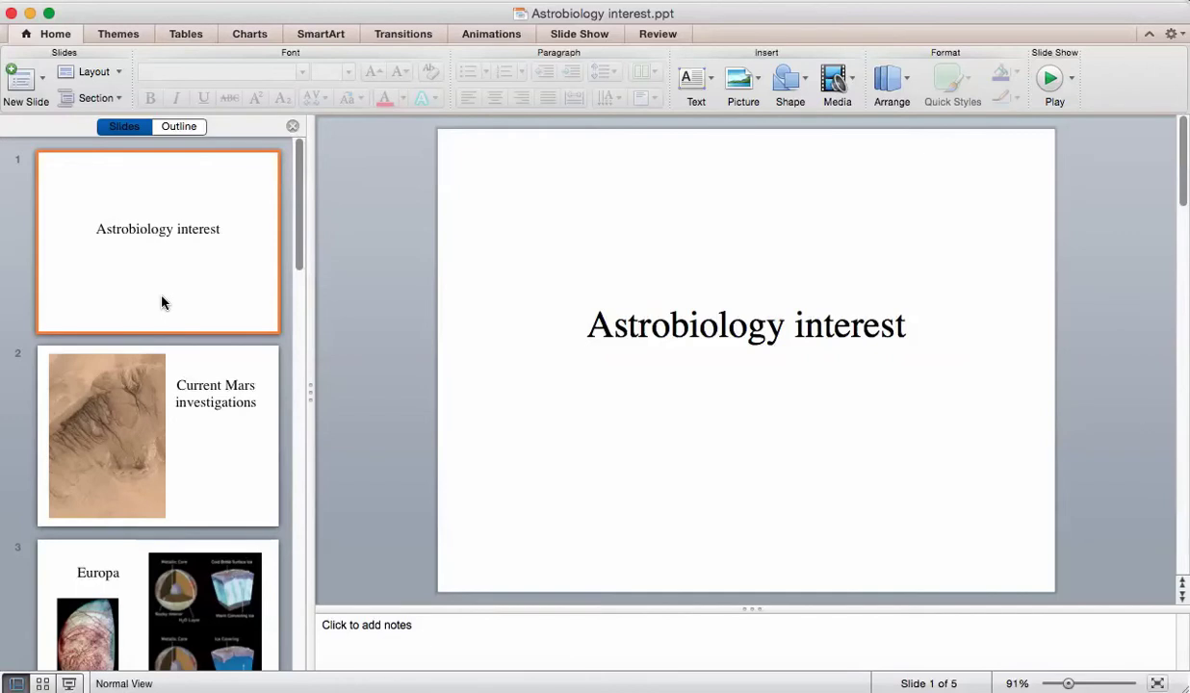
Return to the browser and bring up the Moodle sandbox course tab
{"action": "key", "text": "super+Tab"}
{"action": "key", "text": "super+Tab"}
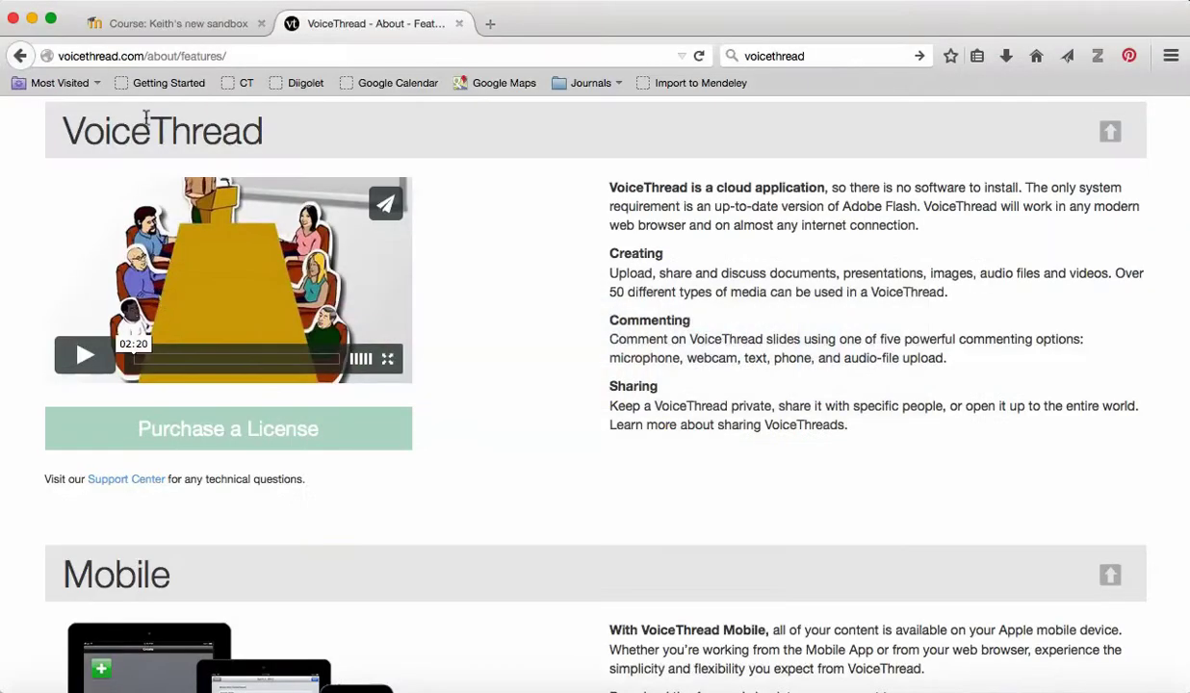
{"action": "left_click", "coordinate": [149, 25]}
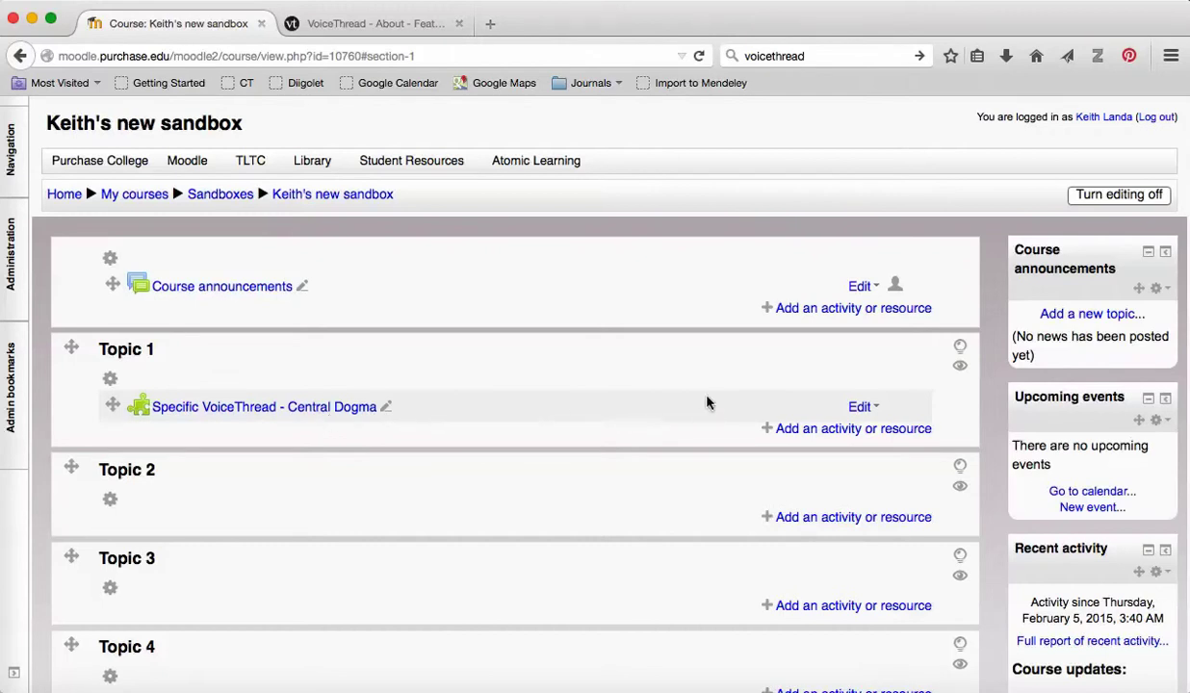
Open the Add an activity or resource dialog for the course's top section
{"action": "left_click", "coordinate": [776, 308]}
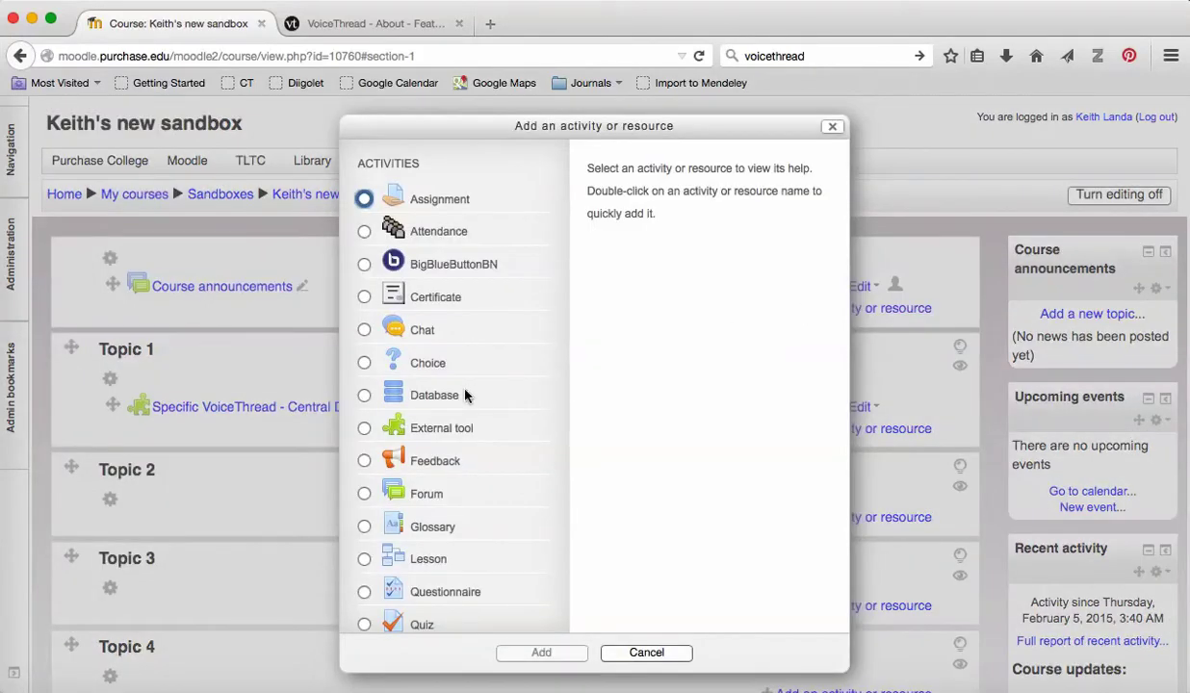
Choose External tool as the activity type and start its new activity form
{"action": "left_click", "coordinate": [364, 429]}
{"action": "left_click", "coordinate": [540, 652]}
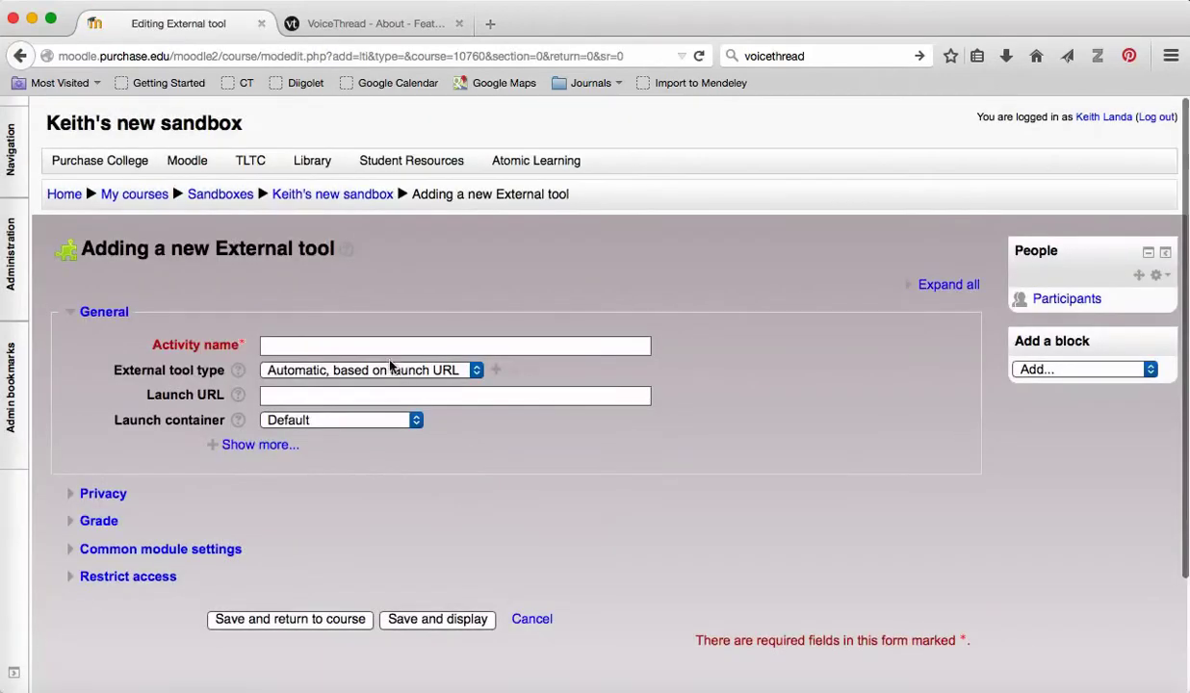
{"action": "left_click", "coordinate": [375, 347]}
Name the tool 'VoiceThread Home', with type VoiceThread and launch container New window
{"action": "type", "text": "VoiceThread Home"}
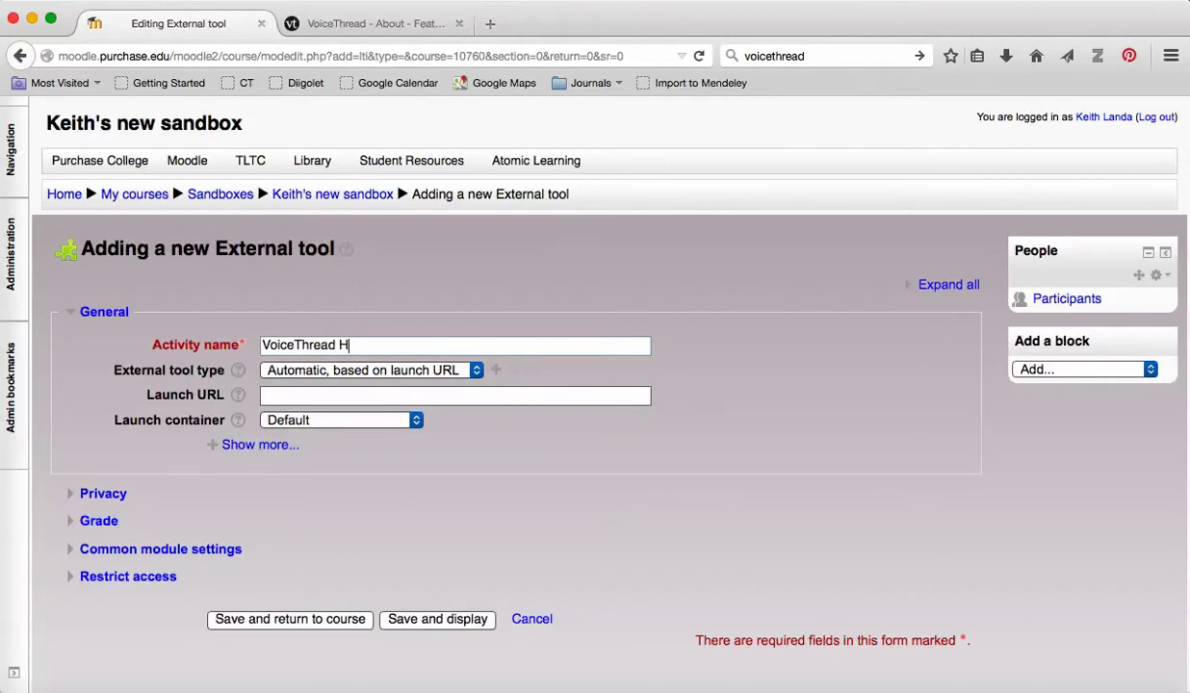
{"action": "left_click", "coordinate": [351, 372]}
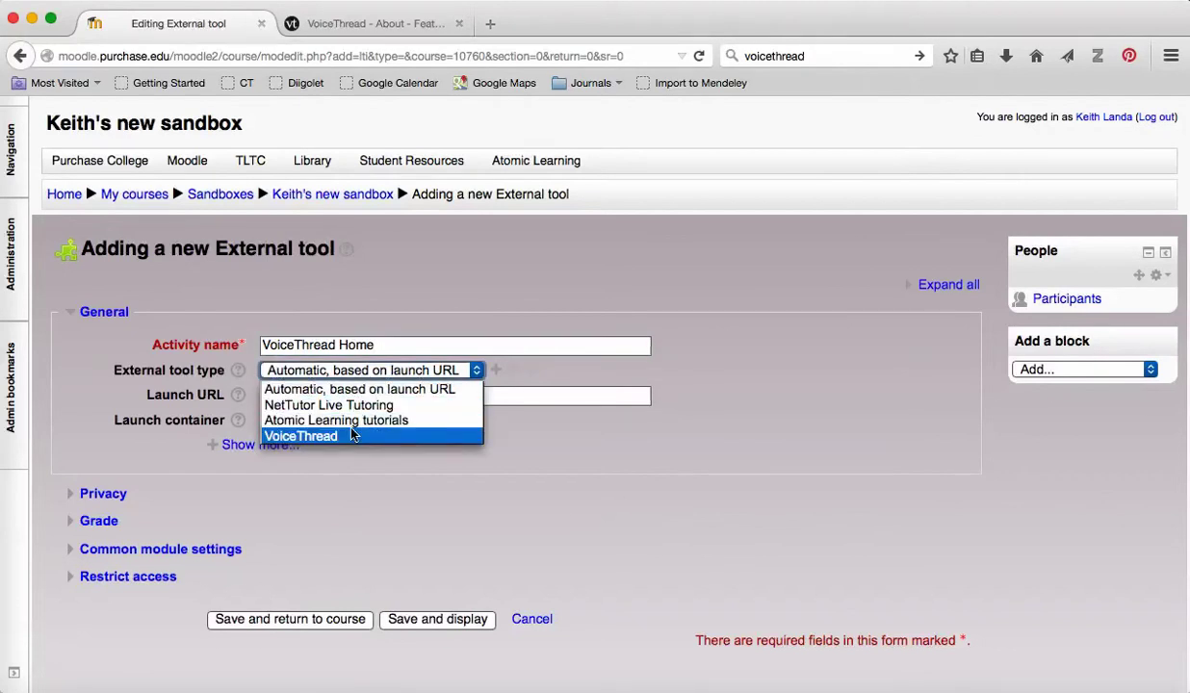
{"action": "left_click", "coordinate": [352, 389]}
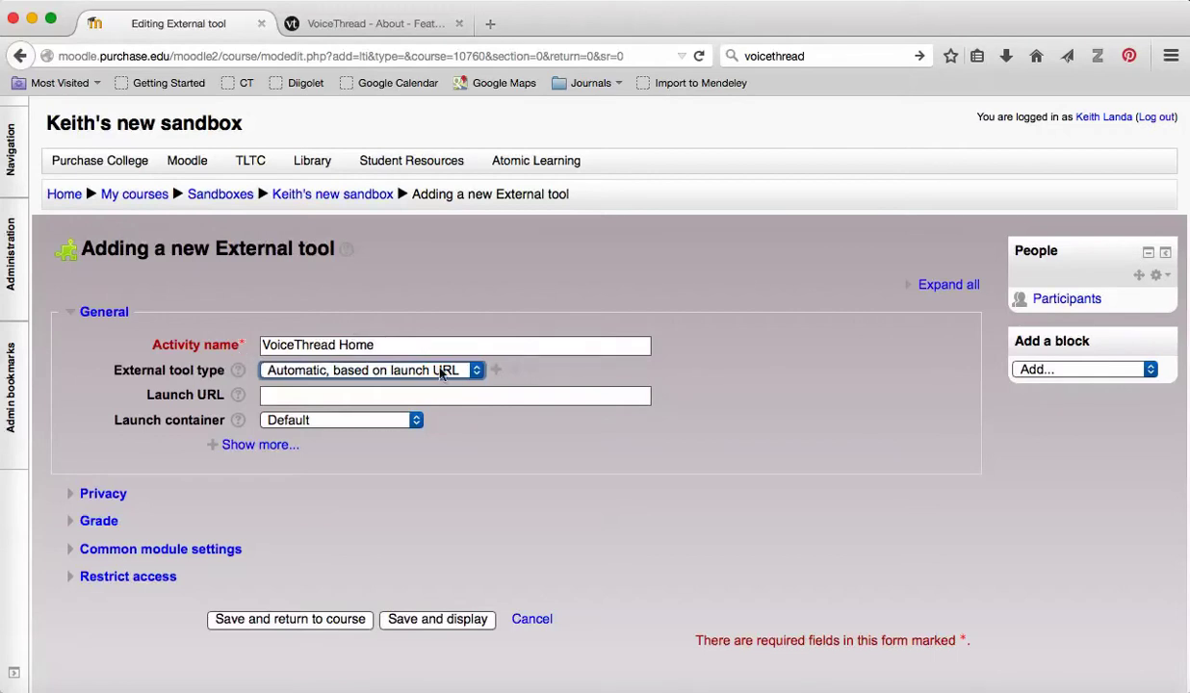
{"action": "left_click", "coordinate": [473, 372]}
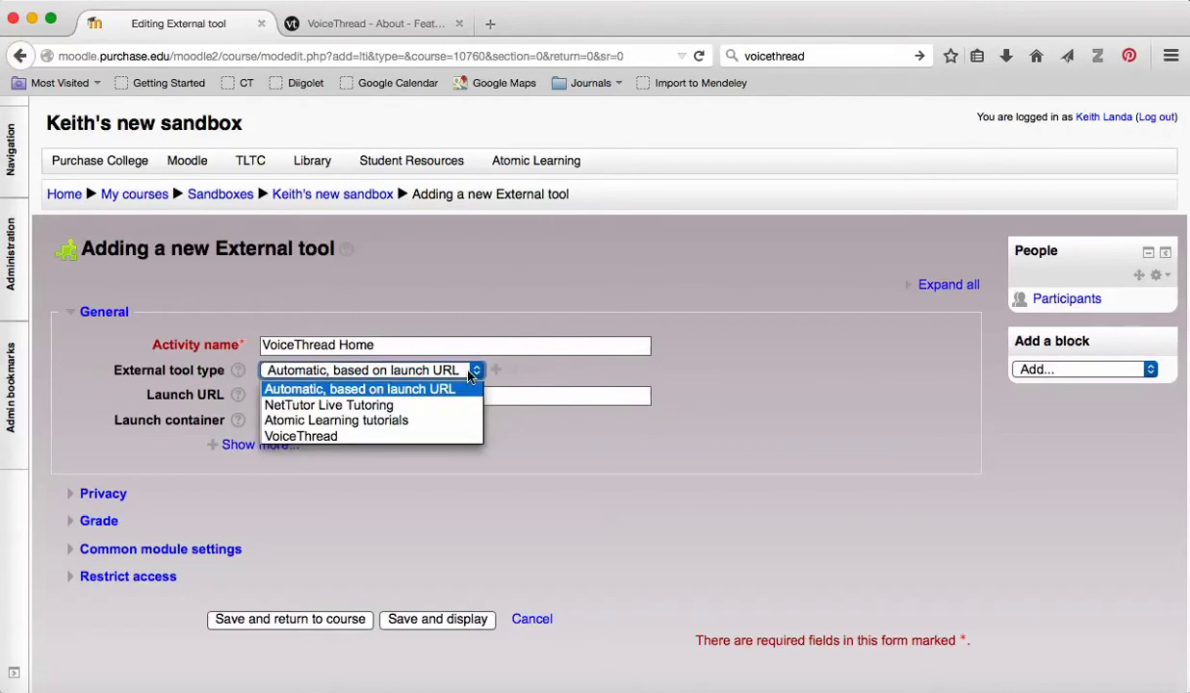
{"action": "left_click", "coordinate": [324, 438]}
{"action": "left_click", "coordinate": [333, 421]}
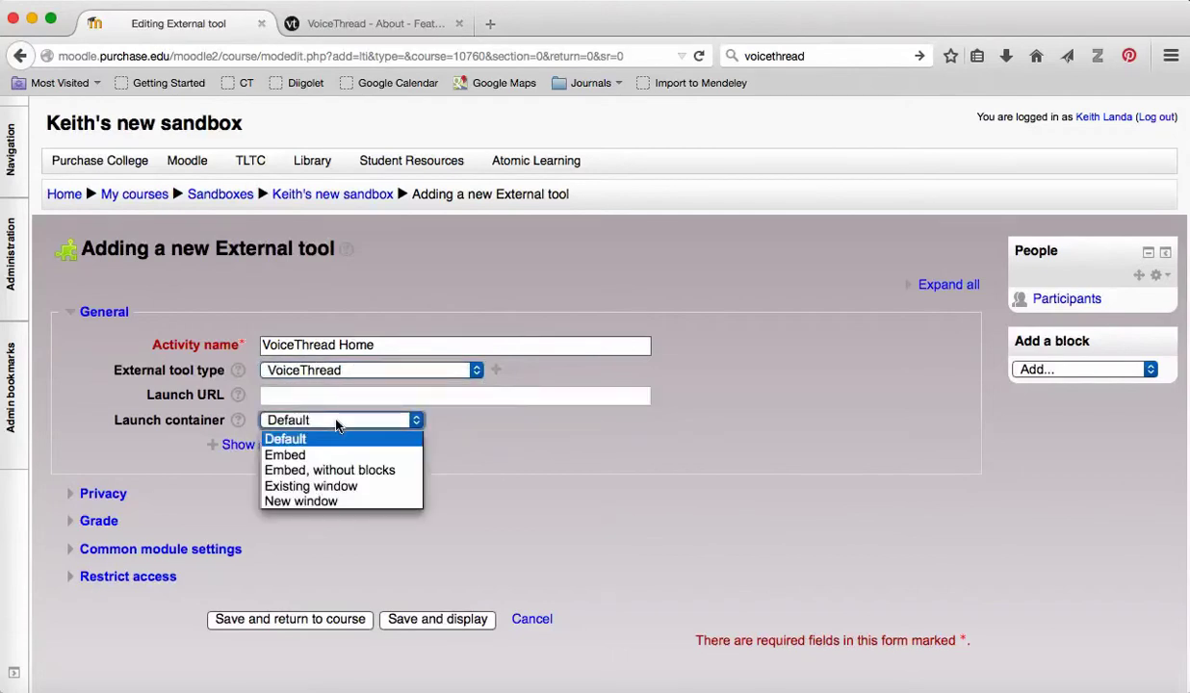
{"action": "left_click", "coordinate": [324, 501]}
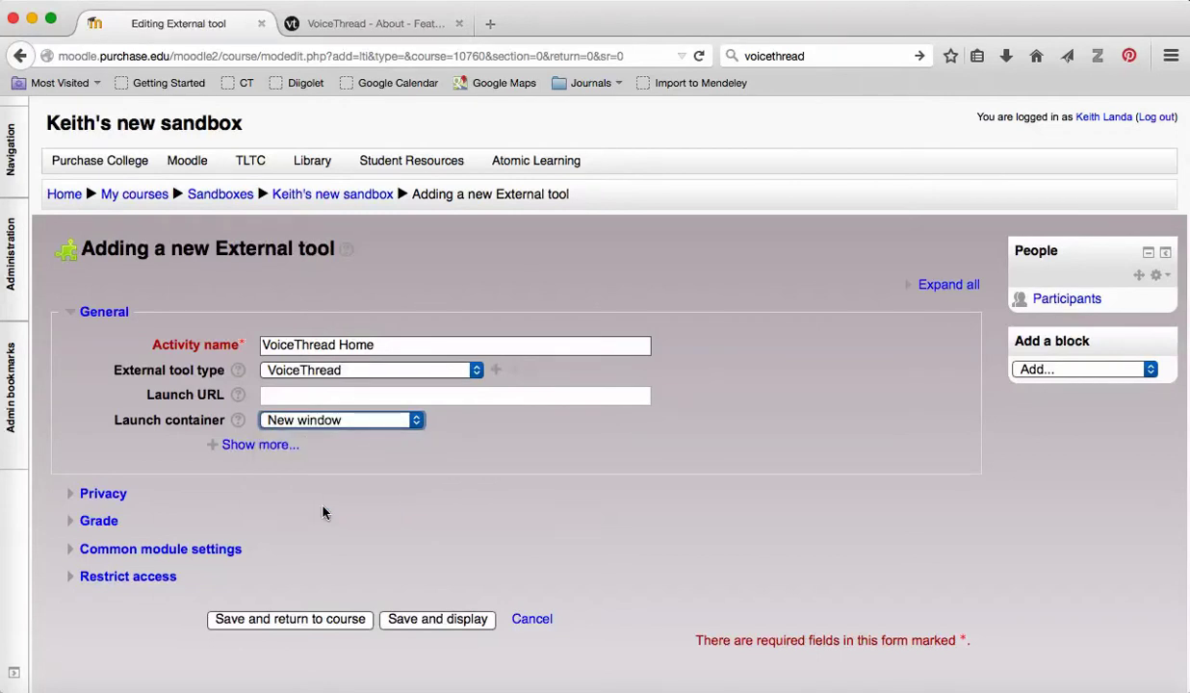
Turn off Accept grades under Privacy and save, returning to the course
{"action": "left_click", "coordinate": [121, 495]}
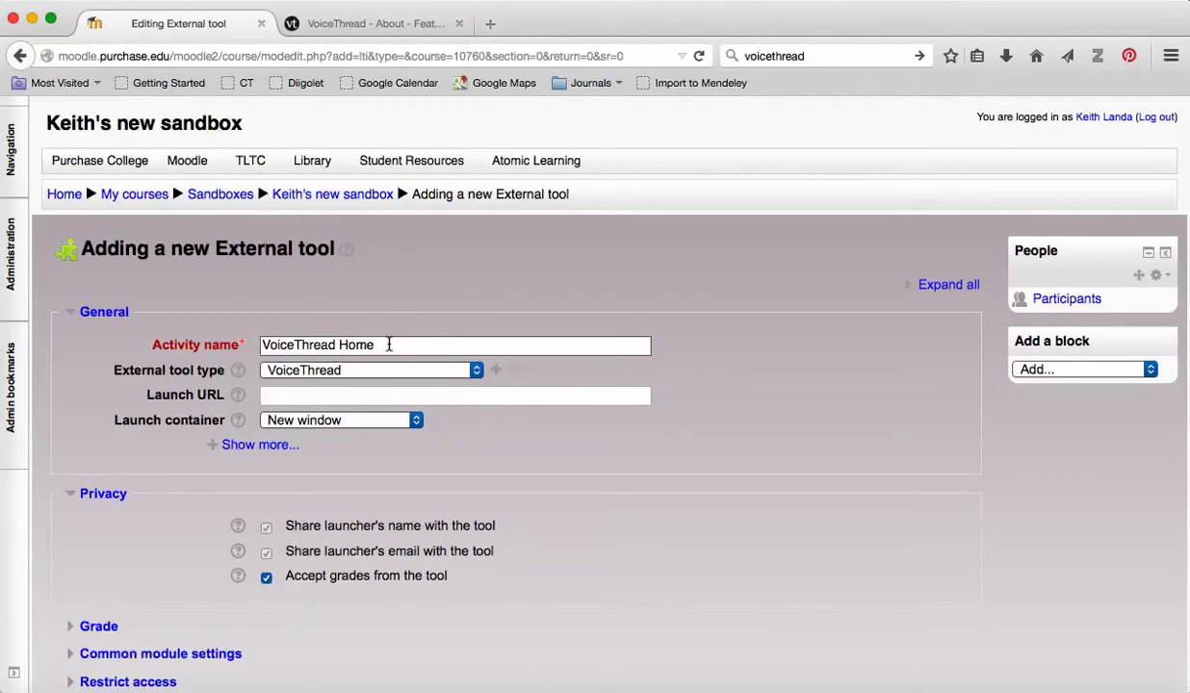
{"action": "left_click", "coordinate": [267, 579]}
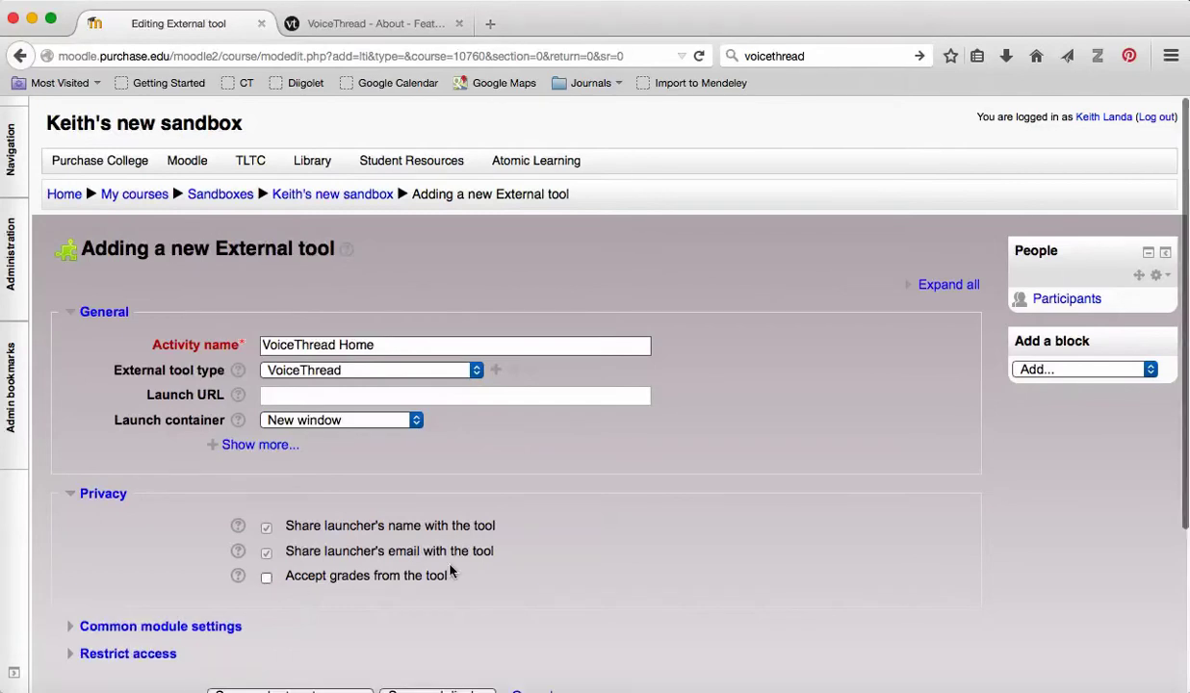
{"action": "scroll", "coordinate": [553, 581], "scroll_direction": "down", "scroll_amount": 3}
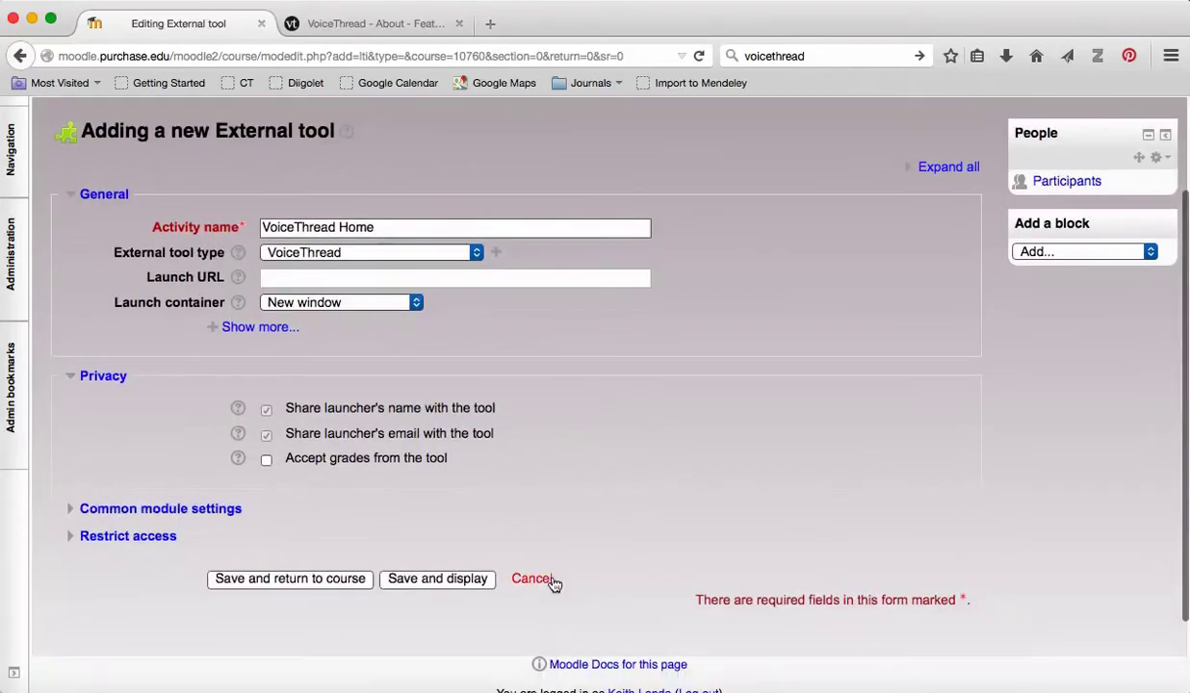
{"action": "left_click", "coordinate": [325, 581]}
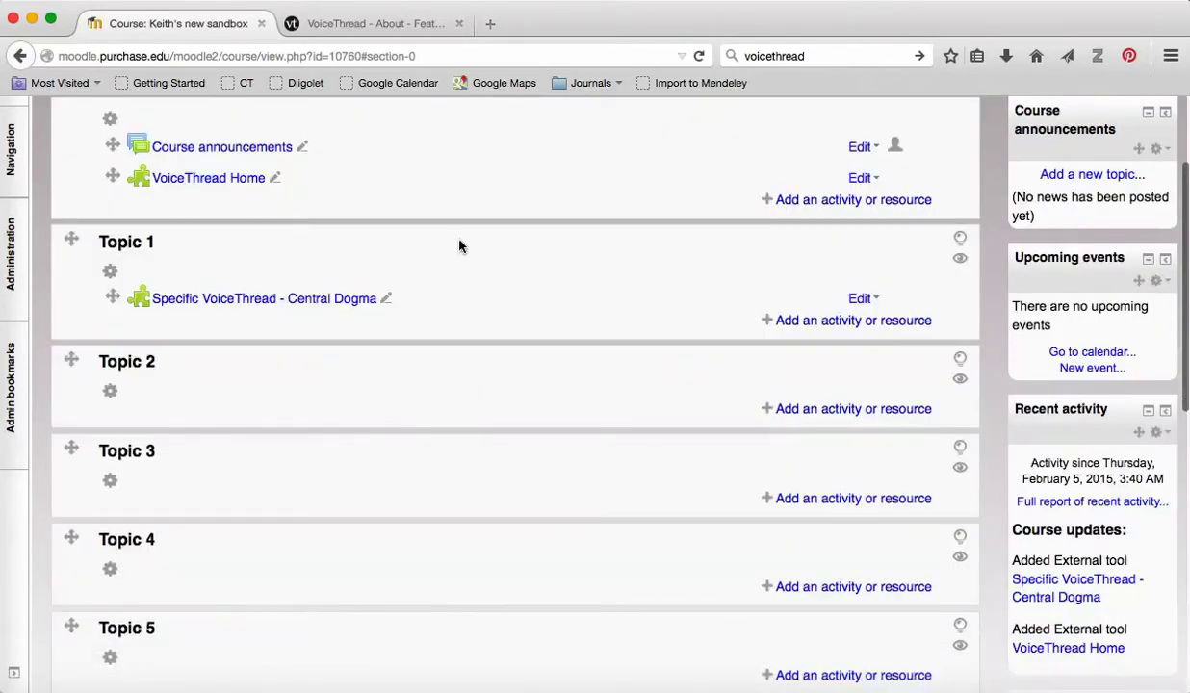
Launch the VoiceThread Home activity to reach the VoiceThread Setup page
{"action": "left_click", "coordinate": [211, 179]}
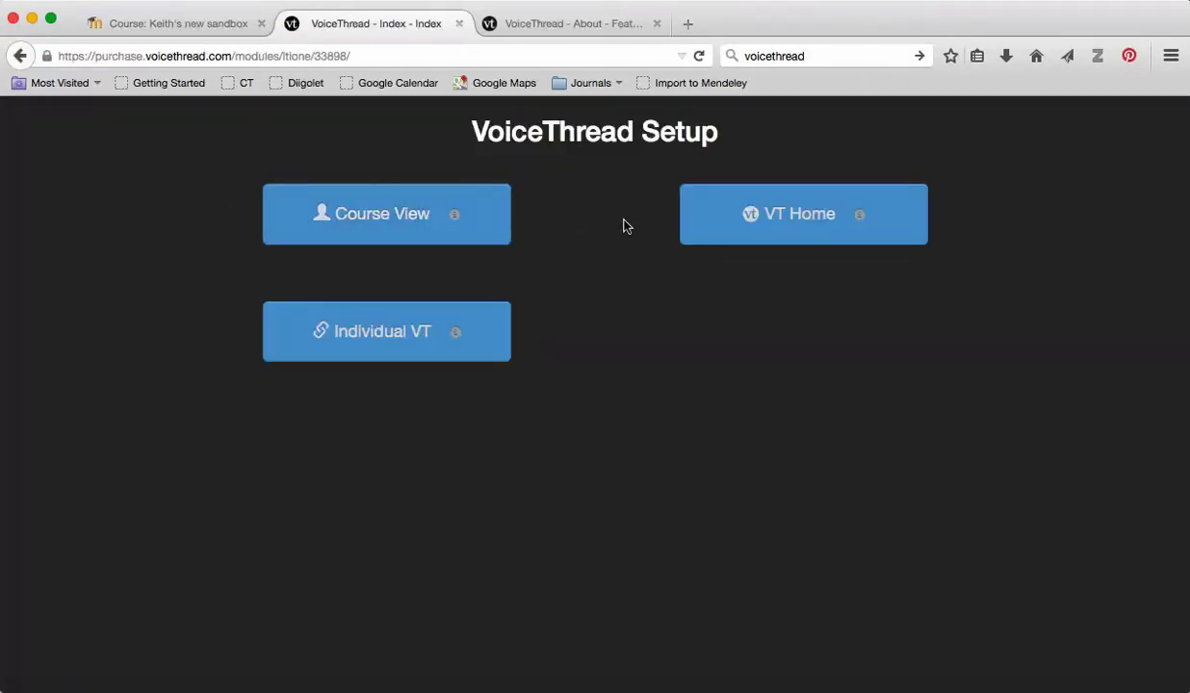
Choose VT Home to open the MyVoice page and reveal its collections and groups list
{"action": "left_click", "coordinate": [777, 216]}
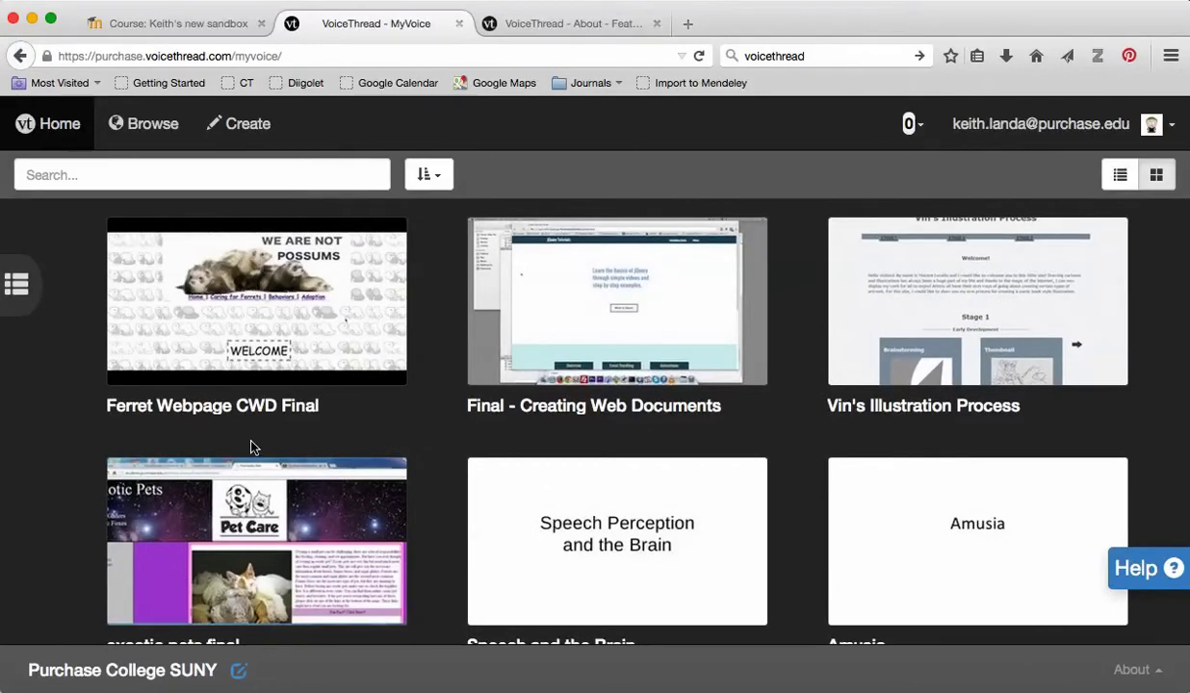
{"action": "mouse_move", "coordinate": [137, 417]}
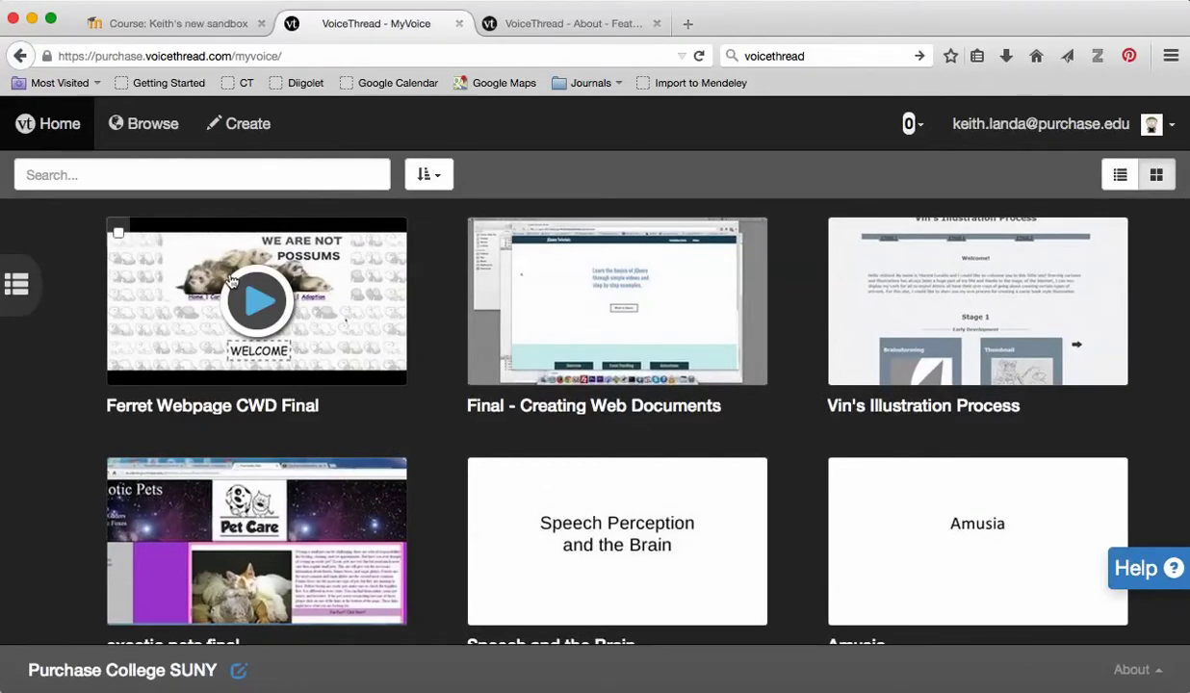
{"action": "mouse_move", "coordinate": [231, 277]}
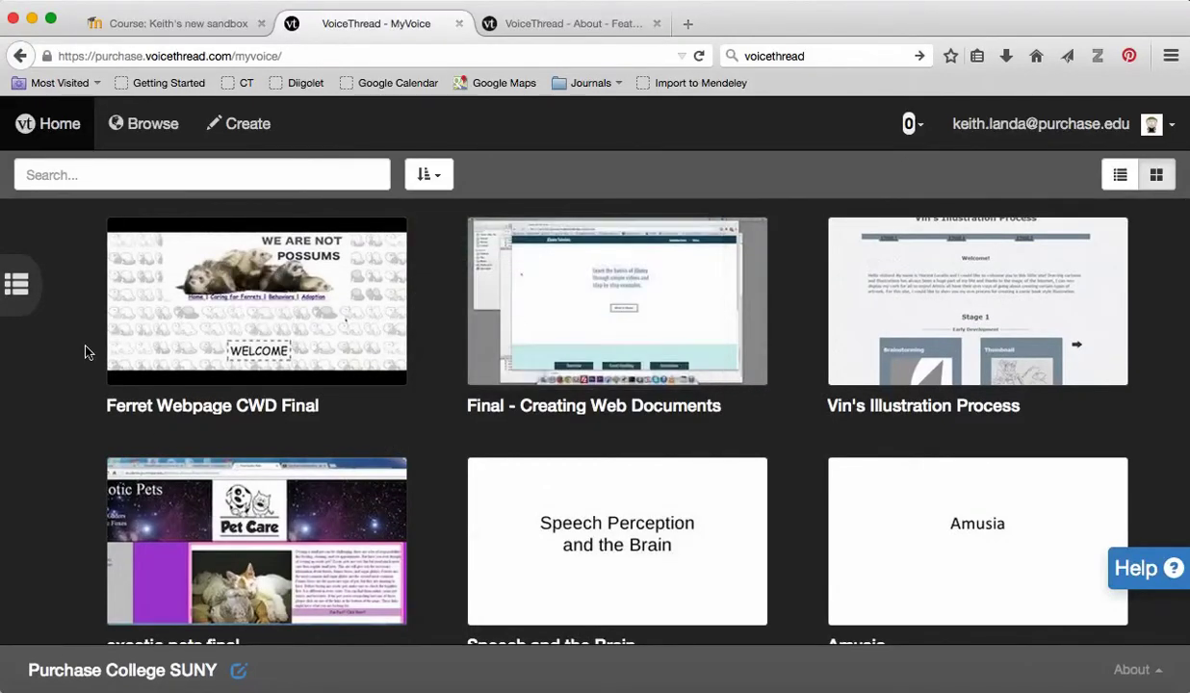
{"action": "mouse_move", "coordinate": [478, 406]}
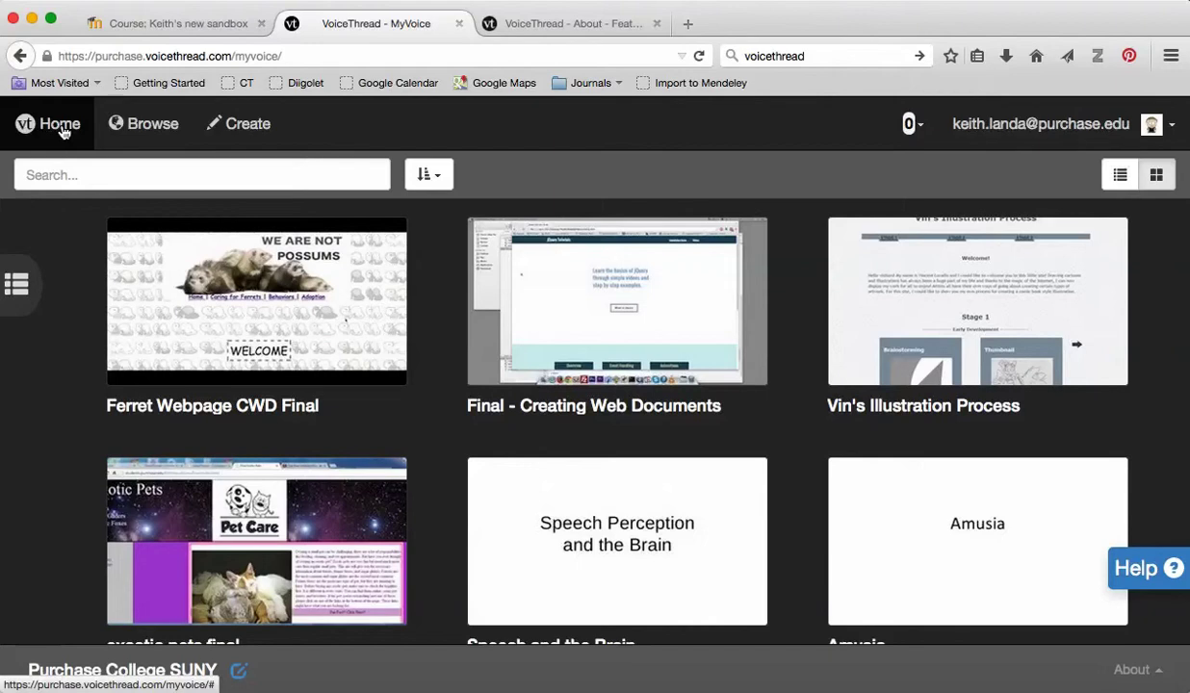
{"action": "left_click", "coordinate": [17, 287]}
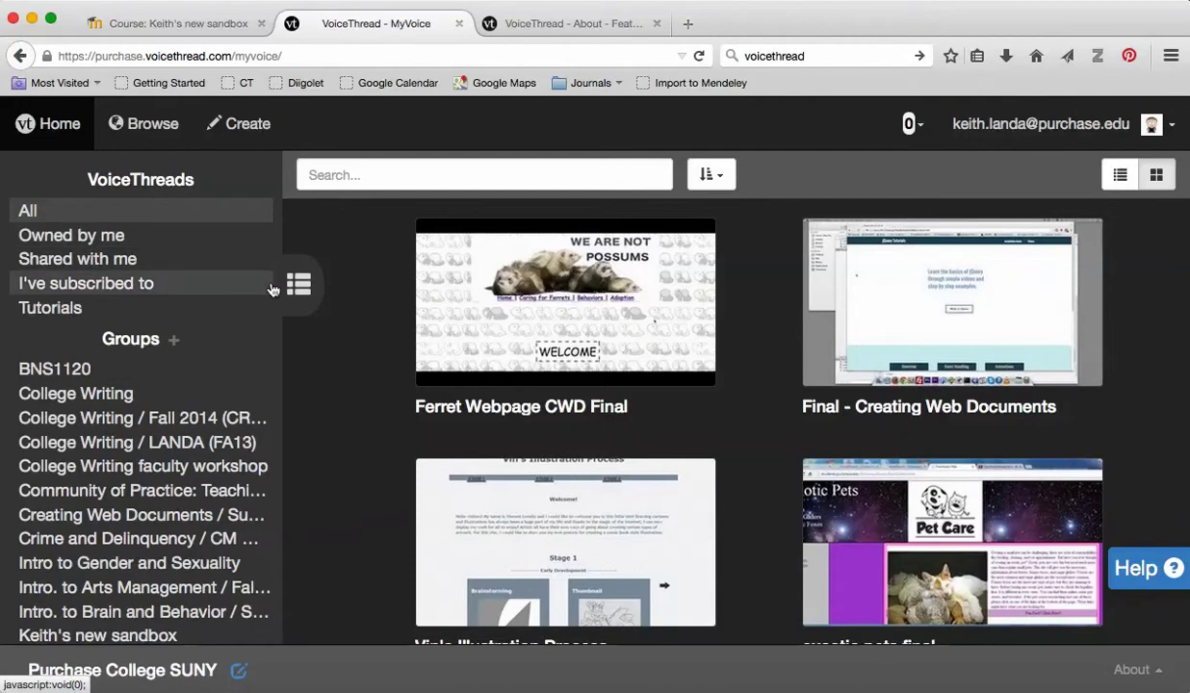
Try the owned and shared-with-me filters, then list the Tutorials VoiceThreads
{"action": "left_click", "coordinate": [92, 241]}
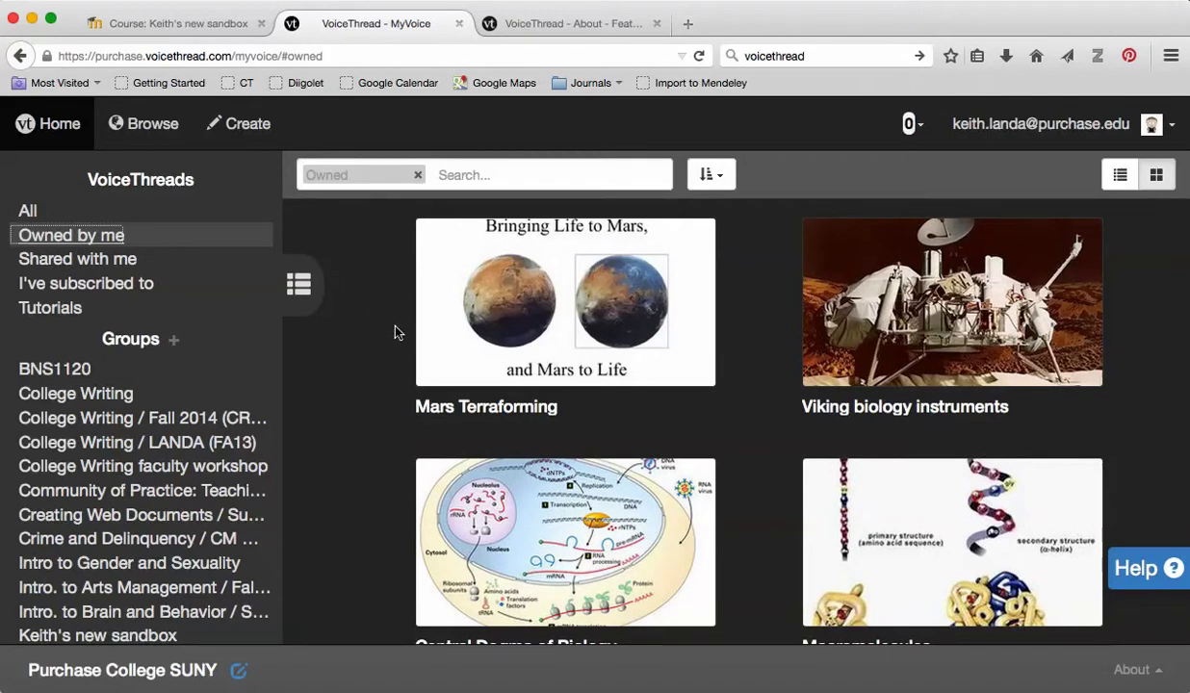
{"action": "left_click", "coordinate": [94, 261]}
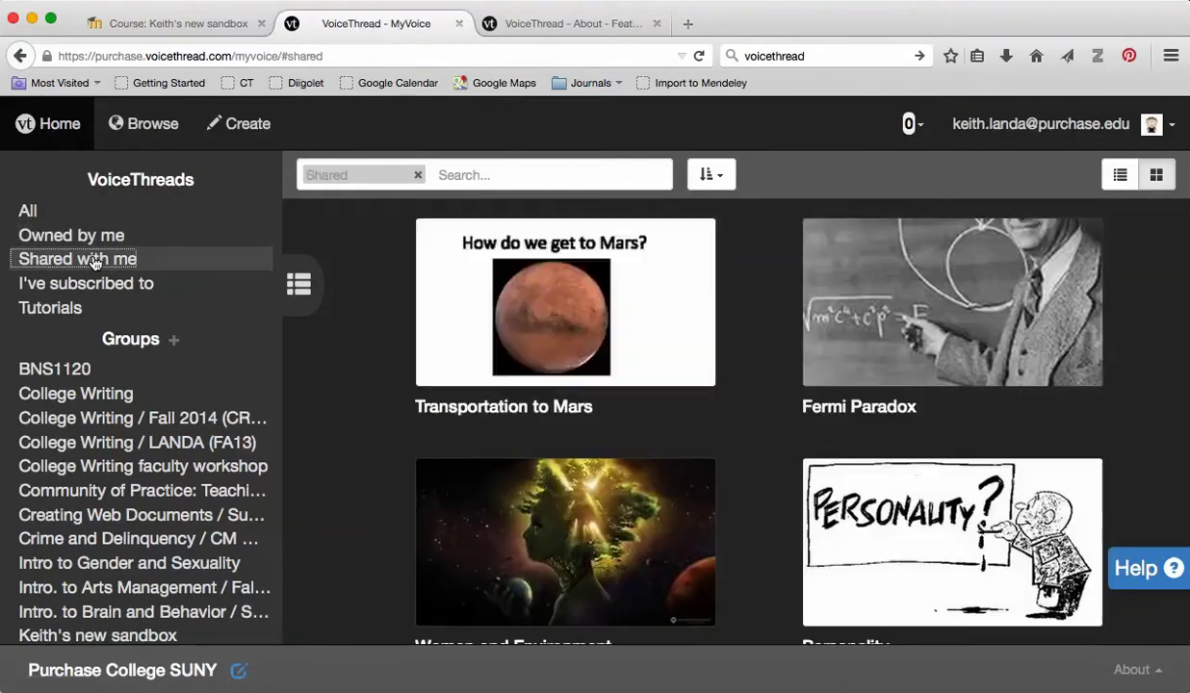
{"action": "left_click", "coordinate": [45, 313]}
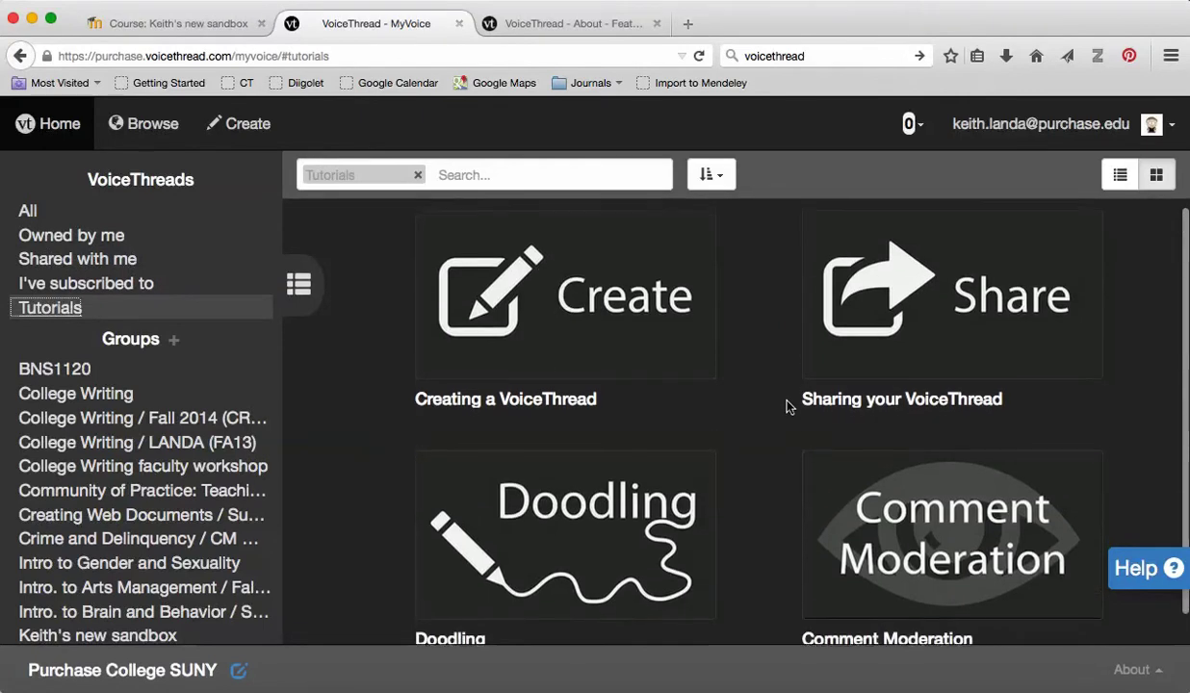
{"action": "scroll", "coordinate": [786, 406], "scroll_direction": "up", "scroll_amount": 1}
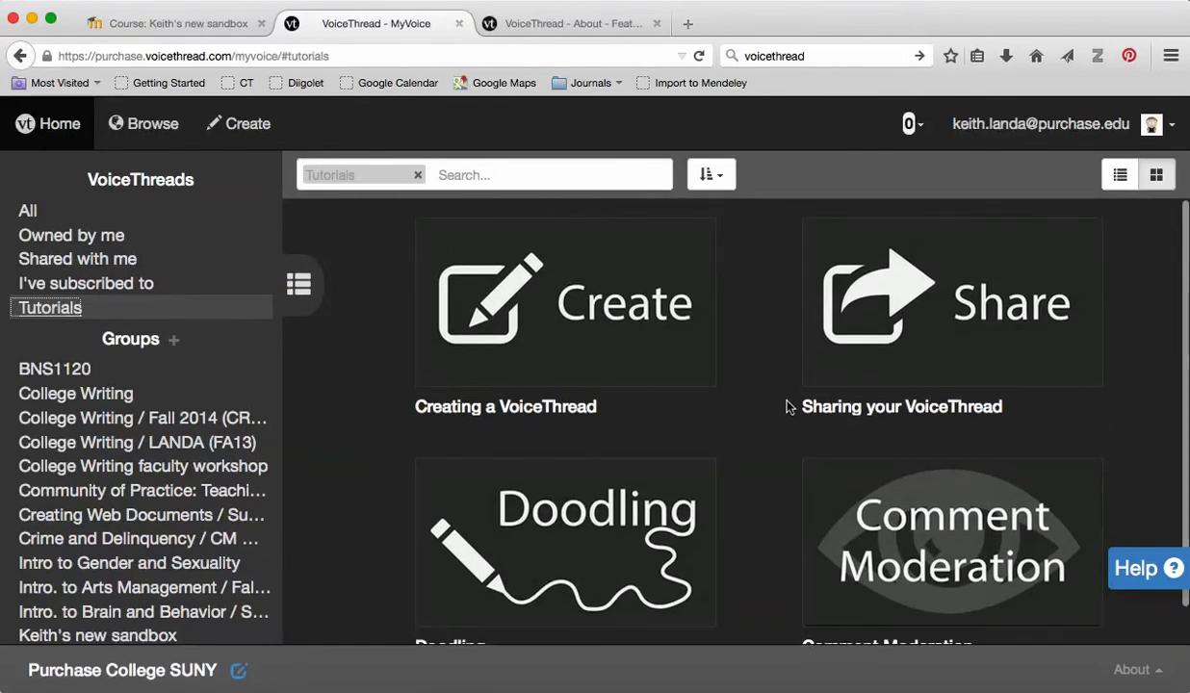
{"action": "mouse_move", "coordinate": [534, 390]}
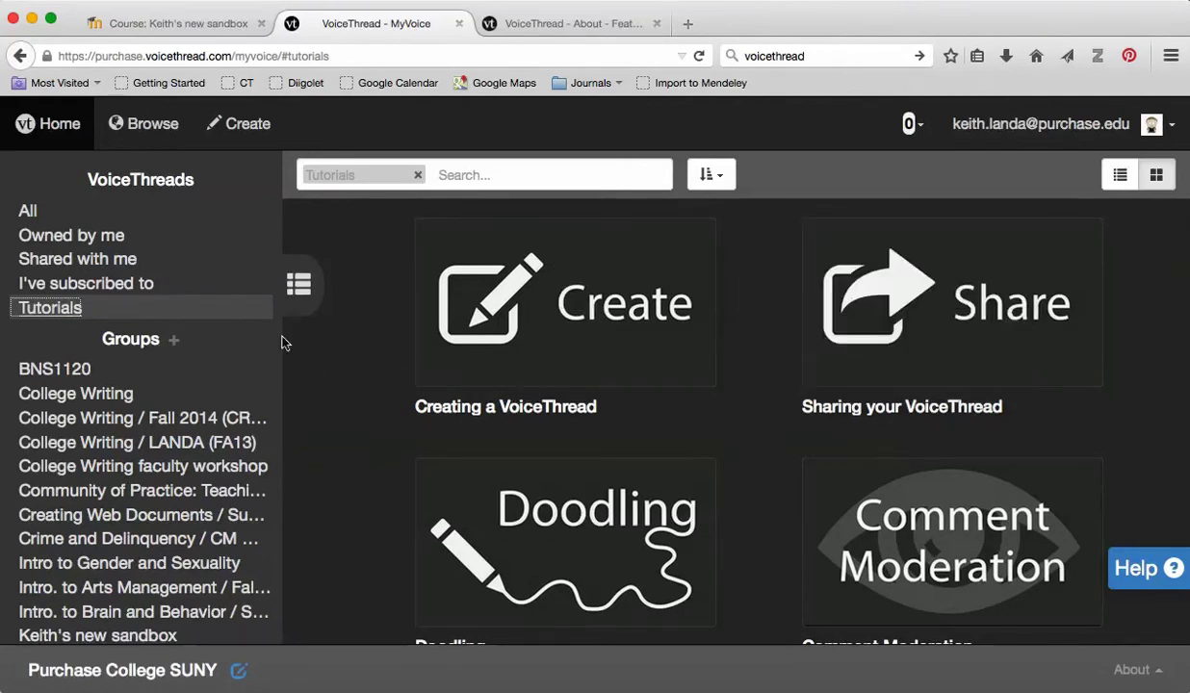
Create a new VoiceThread from 3planets.ppt, then open its title and description form
{"action": "left_click", "coordinate": [257, 131]}
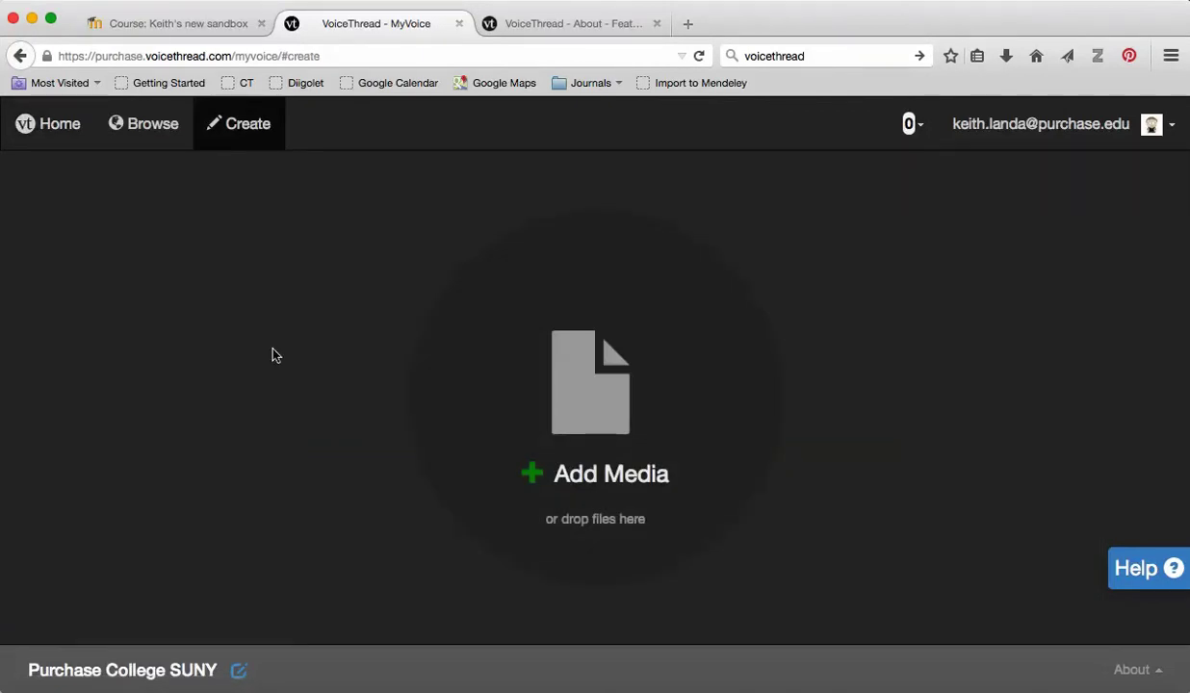
{"action": "key", "text": "super+Tab"}
{"action": "left_click", "coordinate": [361, 382]}
{"action": "key", "text": "super+Tab"}
{"action": "key", "text": "super+Tab"}
{"action": "key", "text": "super+Tab"}
{"action": "key", "text": "super+Tab"}
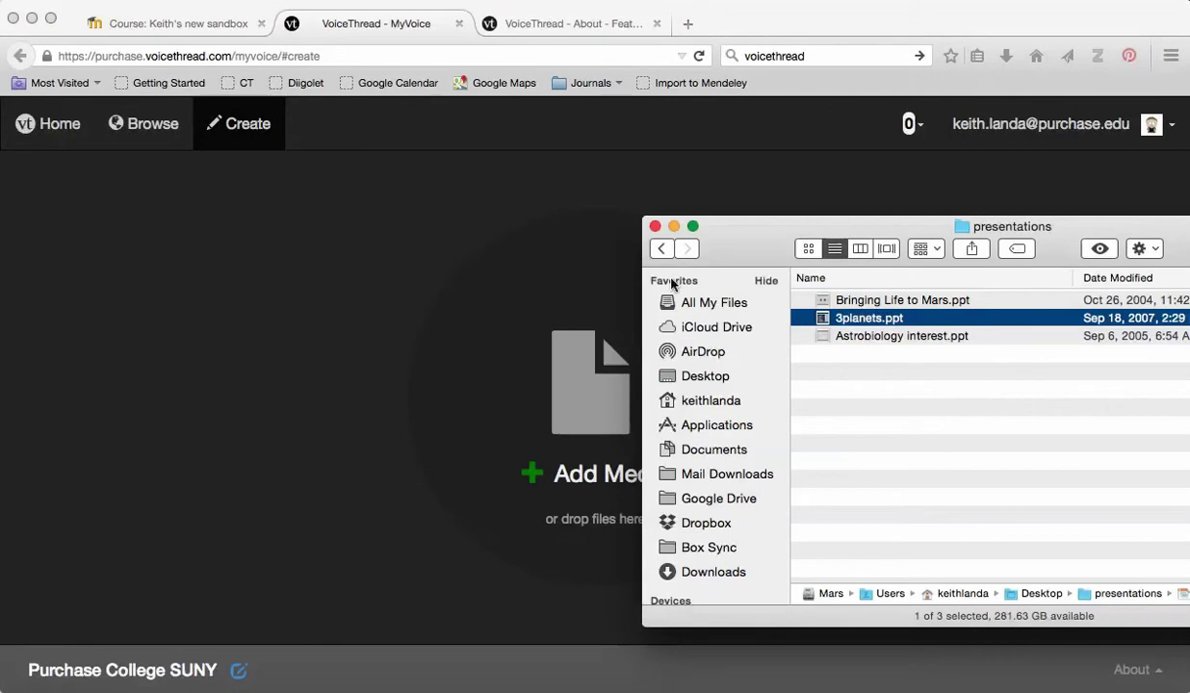
{"action": "left_click_drag", "start_coordinate": [760, 248], "coordinate": [855, 160]}
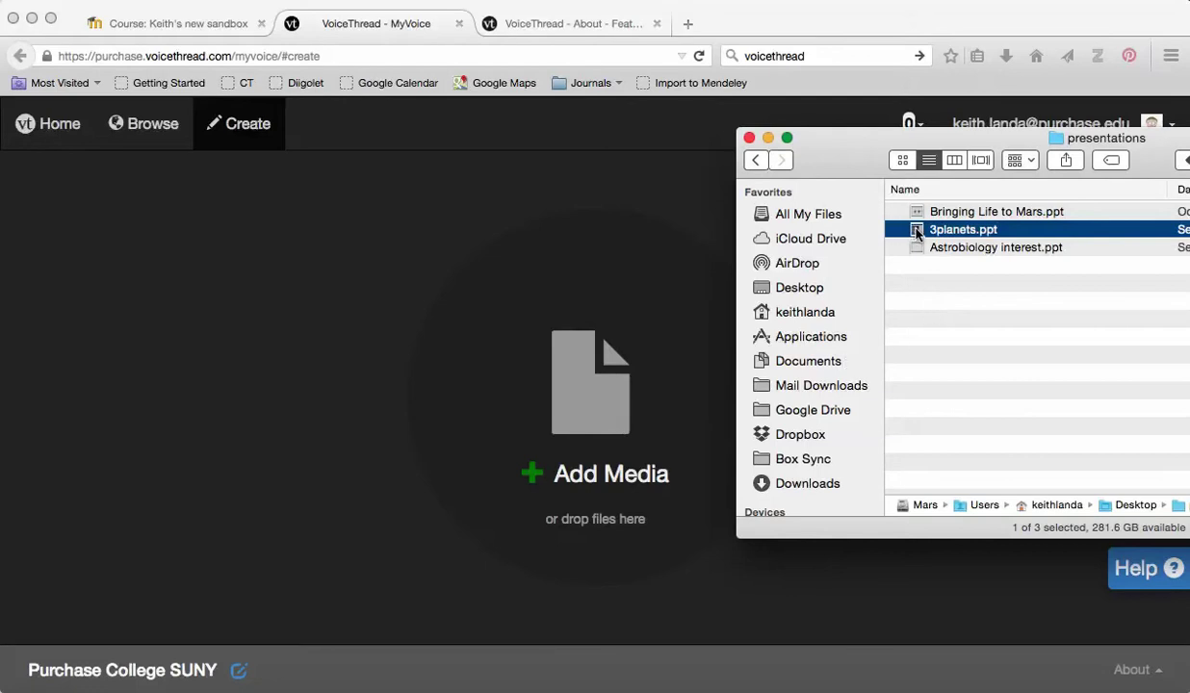
{"action": "left_click_drag", "start_coordinate": [916, 233], "coordinate": [595, 385]}
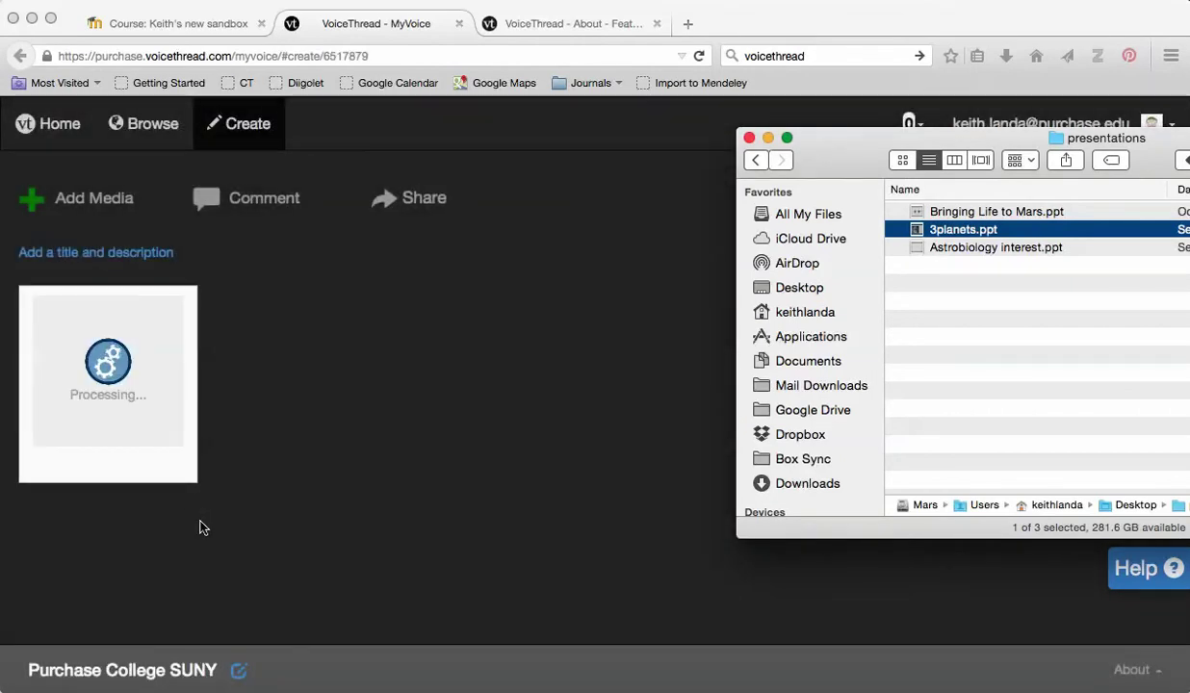
{"action": "left_click", "coordinate": [198, 503]}
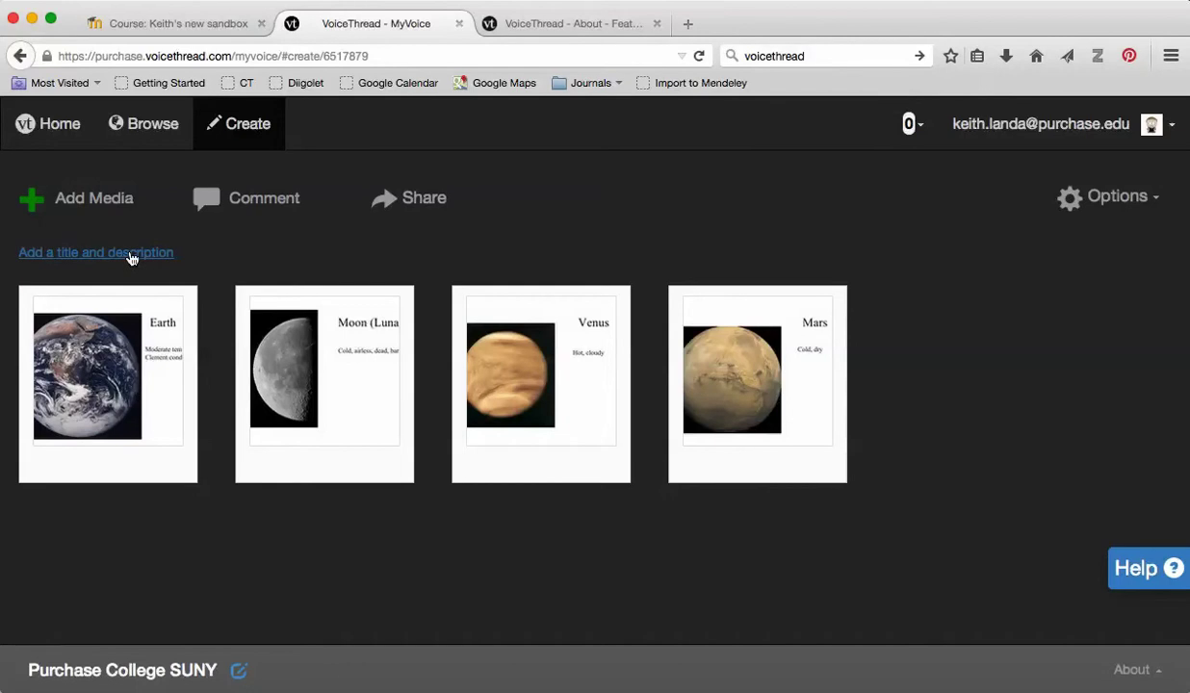
{"action": "left_click", "coordinate": [132, 256]}
{"action": "left_click", "coordinate": [380, 269]}
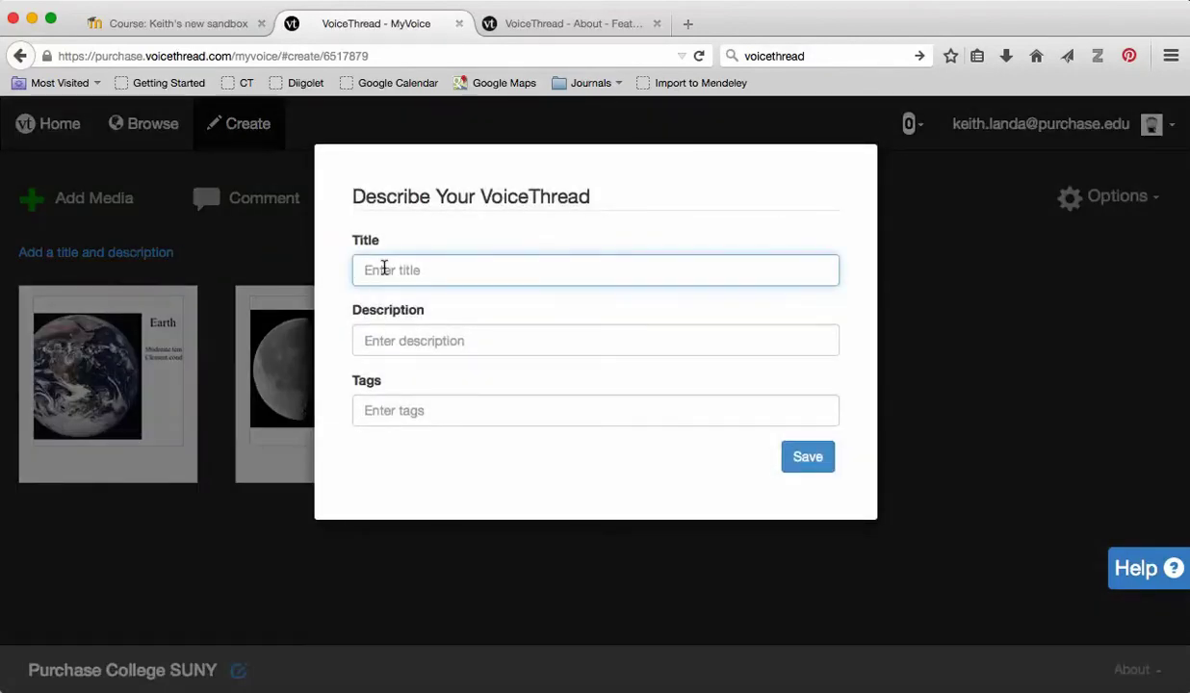
Title the VoiceThread '3 Planets', describe it as 'Comparison of Earth, Moon, Mars, and Venus', save, and open it
{"action": "left_click", "coordinate": [384, 268]}
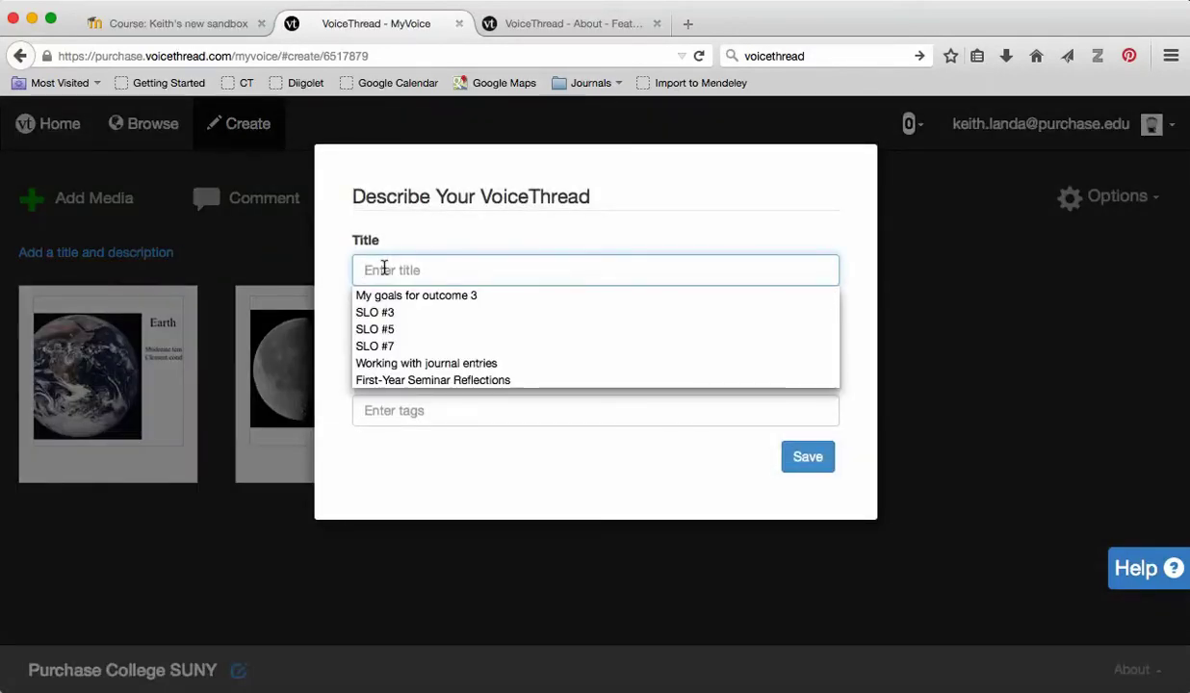
{"action": "type", "text": "3 Planets"}
{"action": "left_click", "coordinate": [378, 339]}
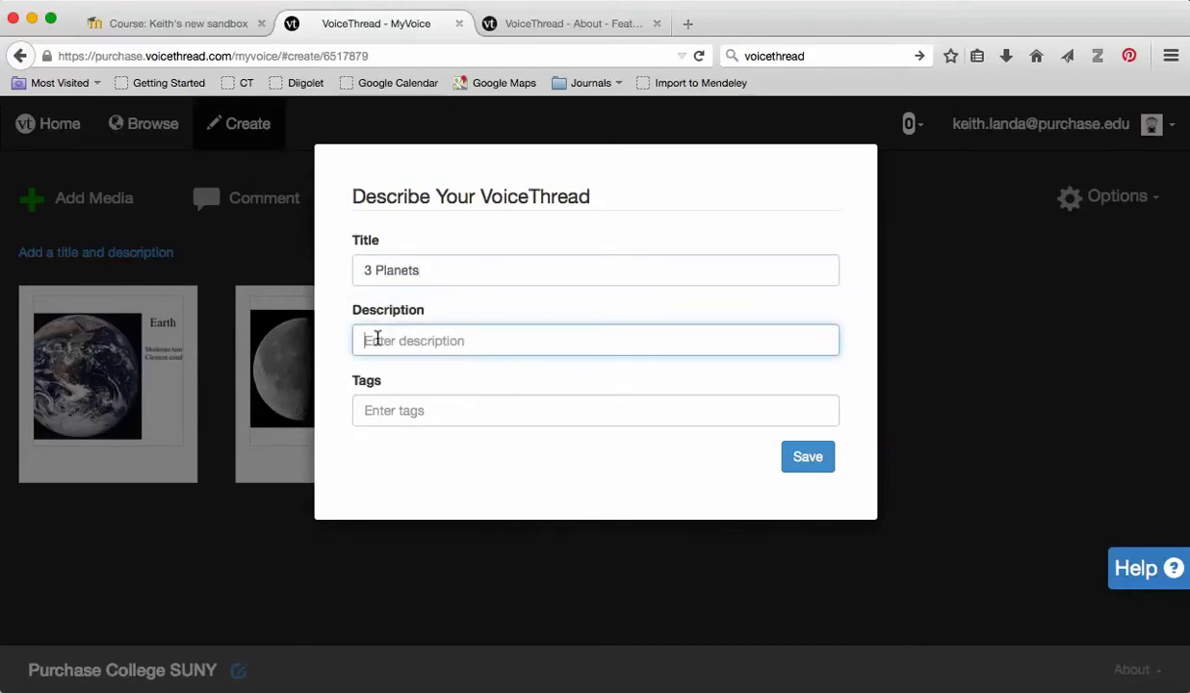
{"action": "type", "text": "Comparison of Earth, Moon, Mars "}
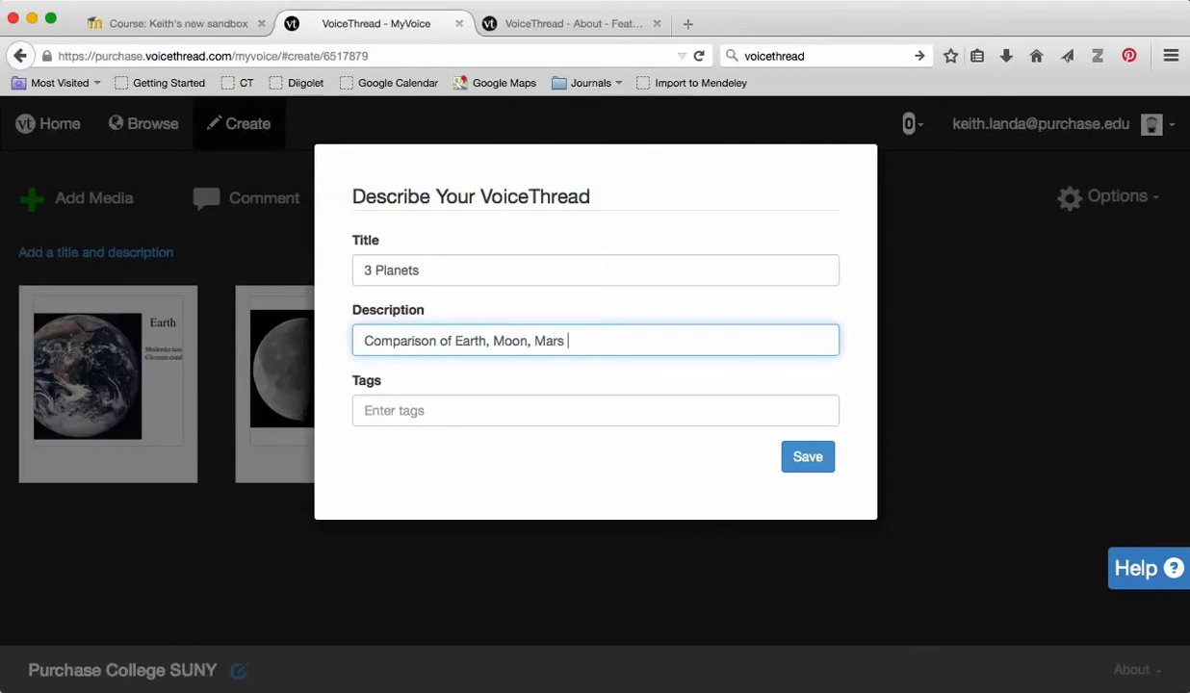
{"action": "type", "text": ", and Venus"}
{"action": "left_click", "coordinate": [798, 456]}
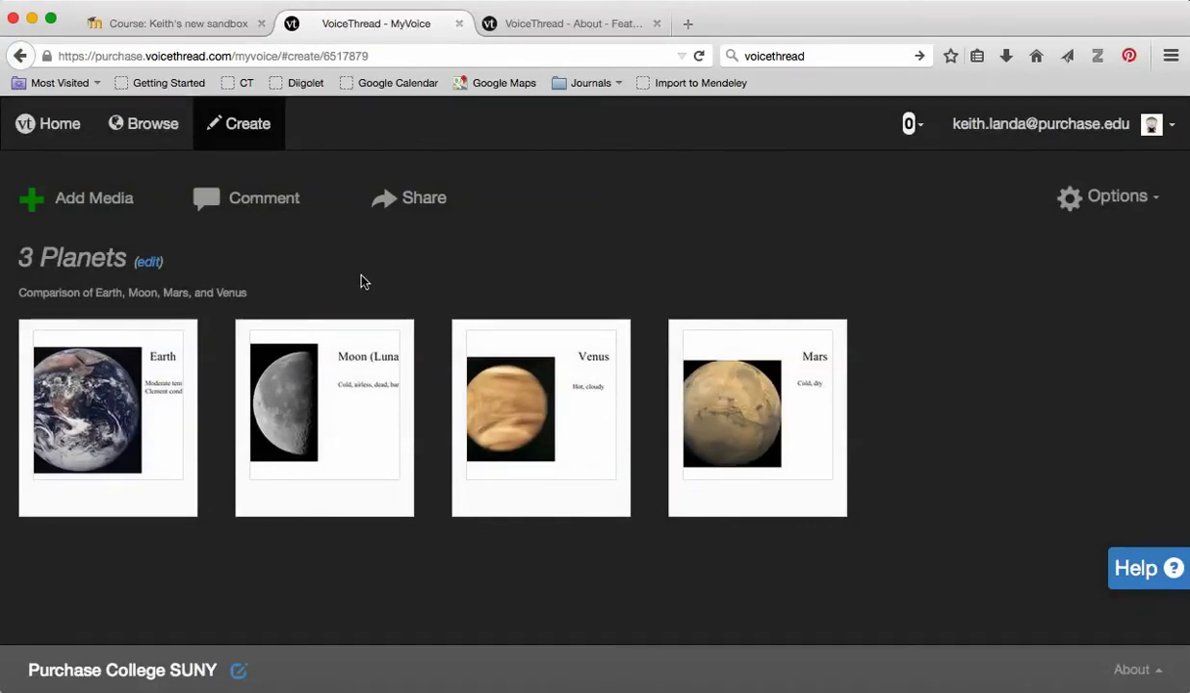
{"action": "mouse_move", "coordinate": [364, 338]}
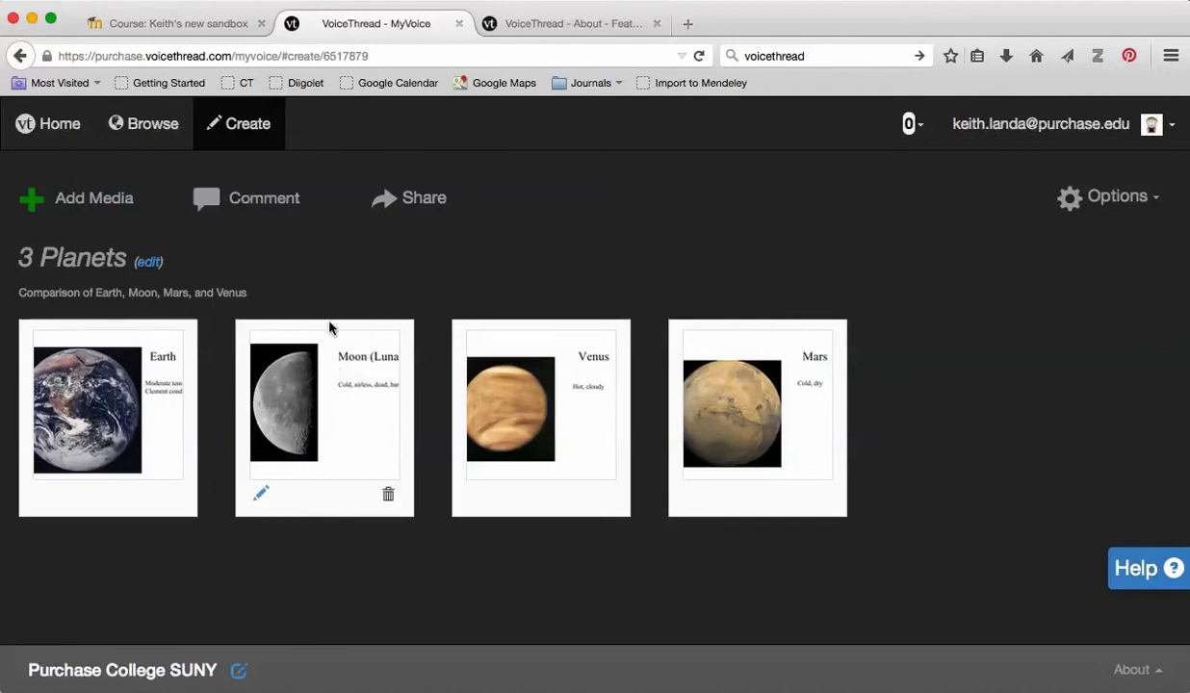
{"action": "left_click", "coordinate": [276, 200]}
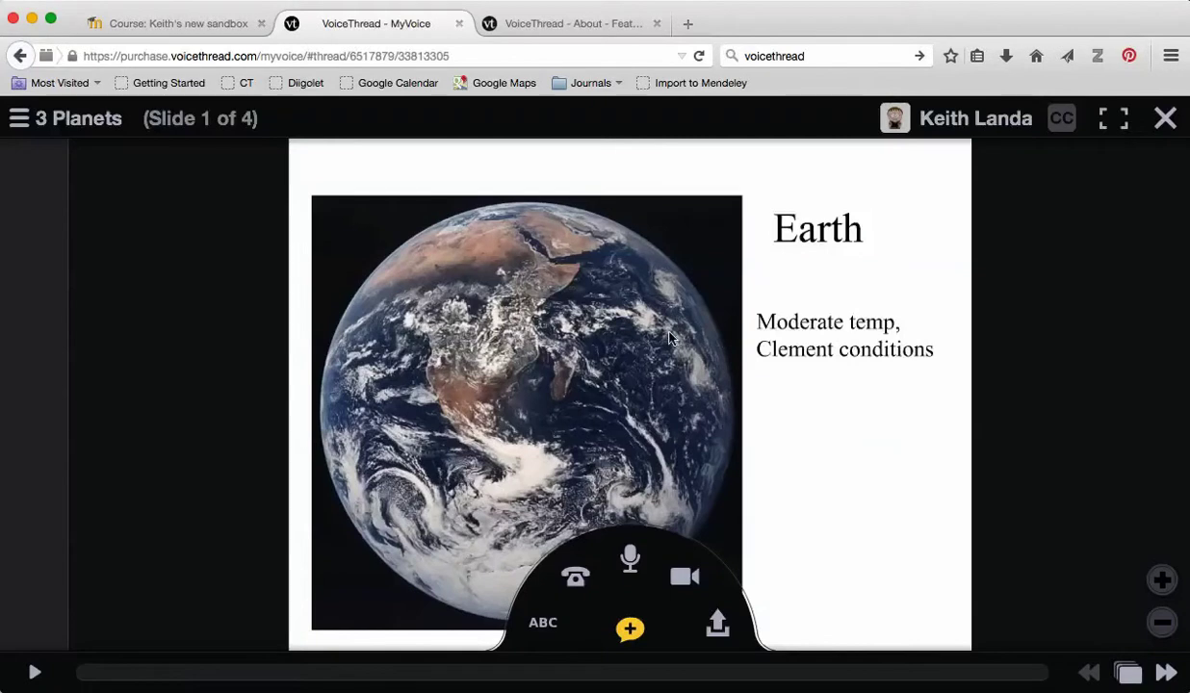
Jump to the Earth slide through the slide sorter and begin an audio comment
{"action": "left_click", "coordinate": [1129, 674]}
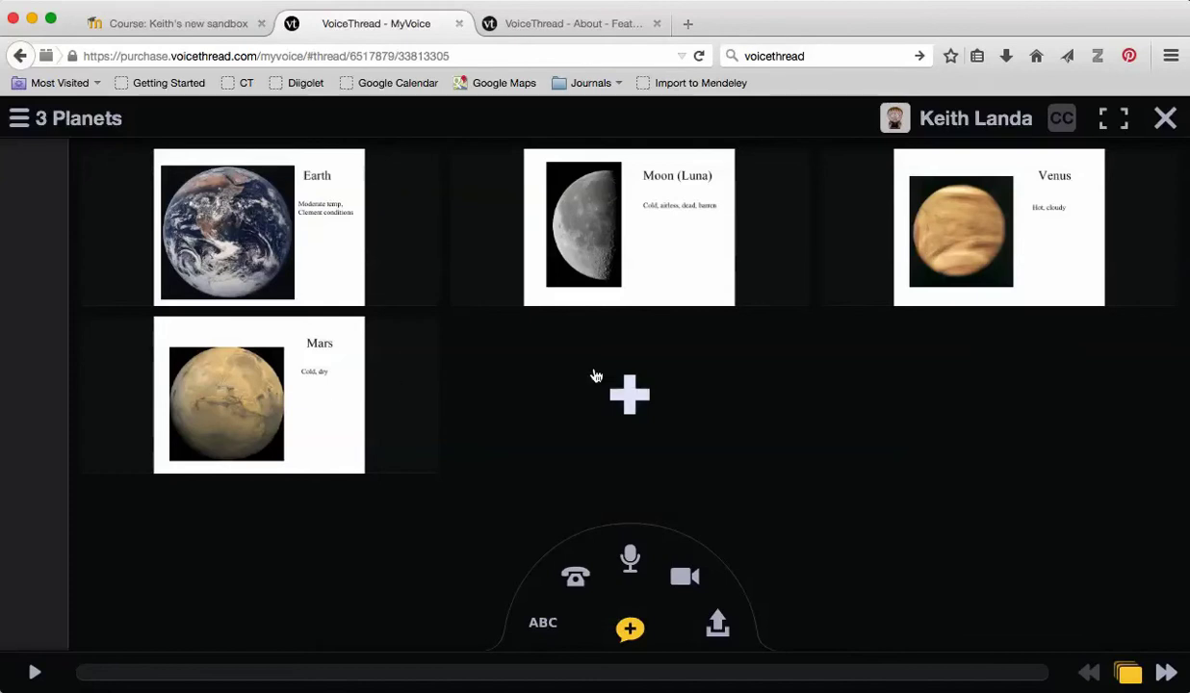
{"action": "left_click", "coordinate": [319, 233]}
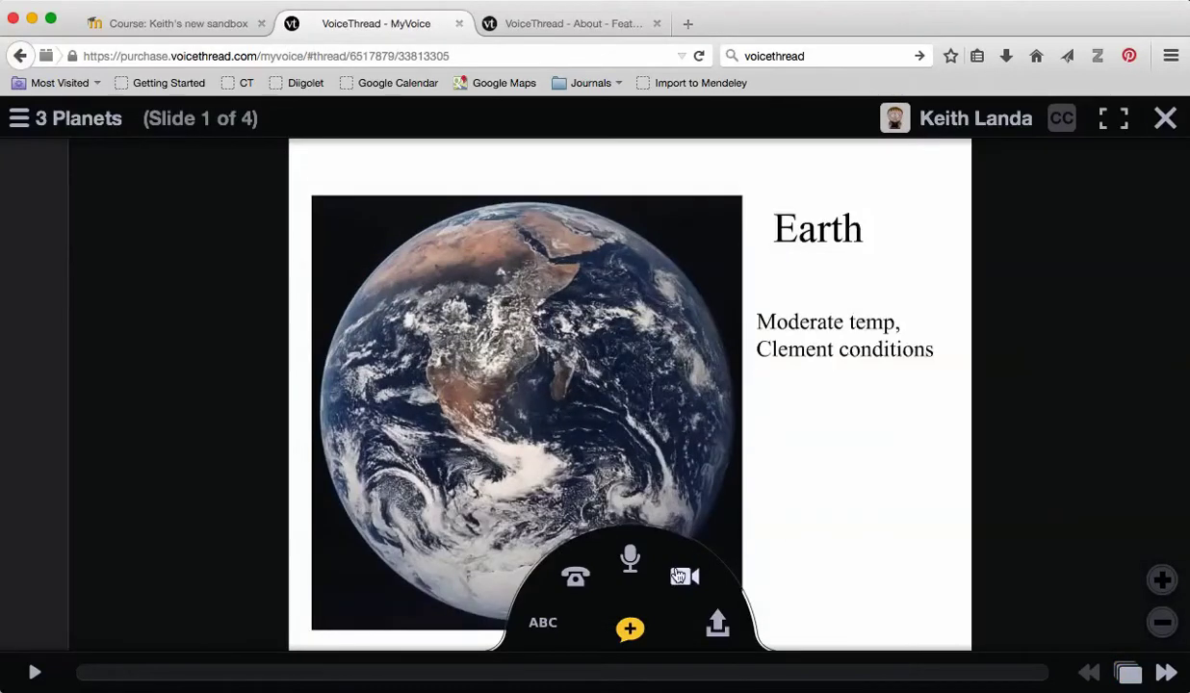
{"action": "left_click", "coordinate": [540, 627]}
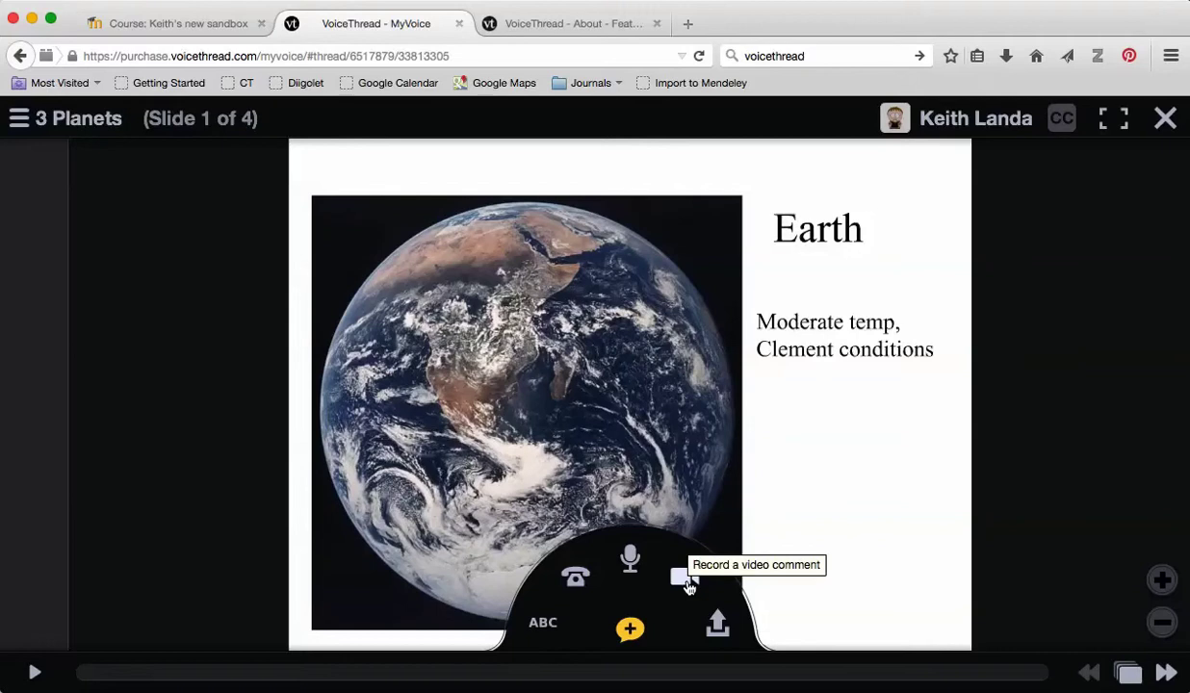
{"action": "left_click", "coordinate": [630, 563]}
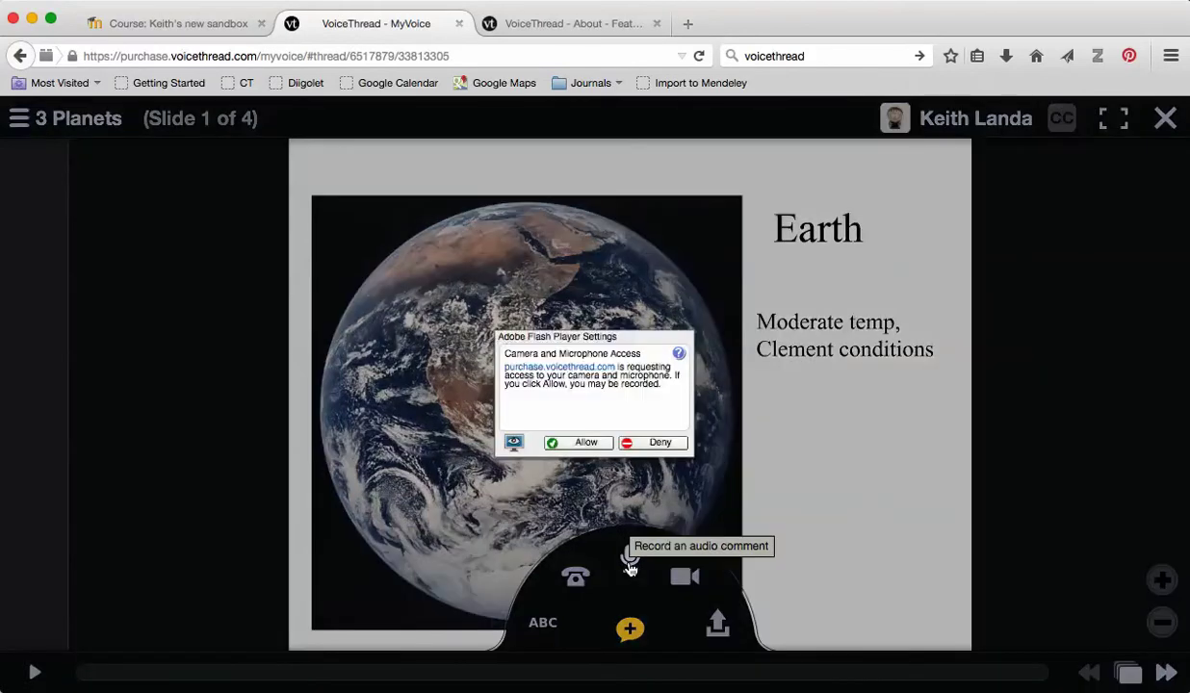
Record an Earth-slide audio comment, drawing a red arrow at Earth's edge and underlining 'Earth'
{"action": "left_click", "coordinate": [584, 444]}
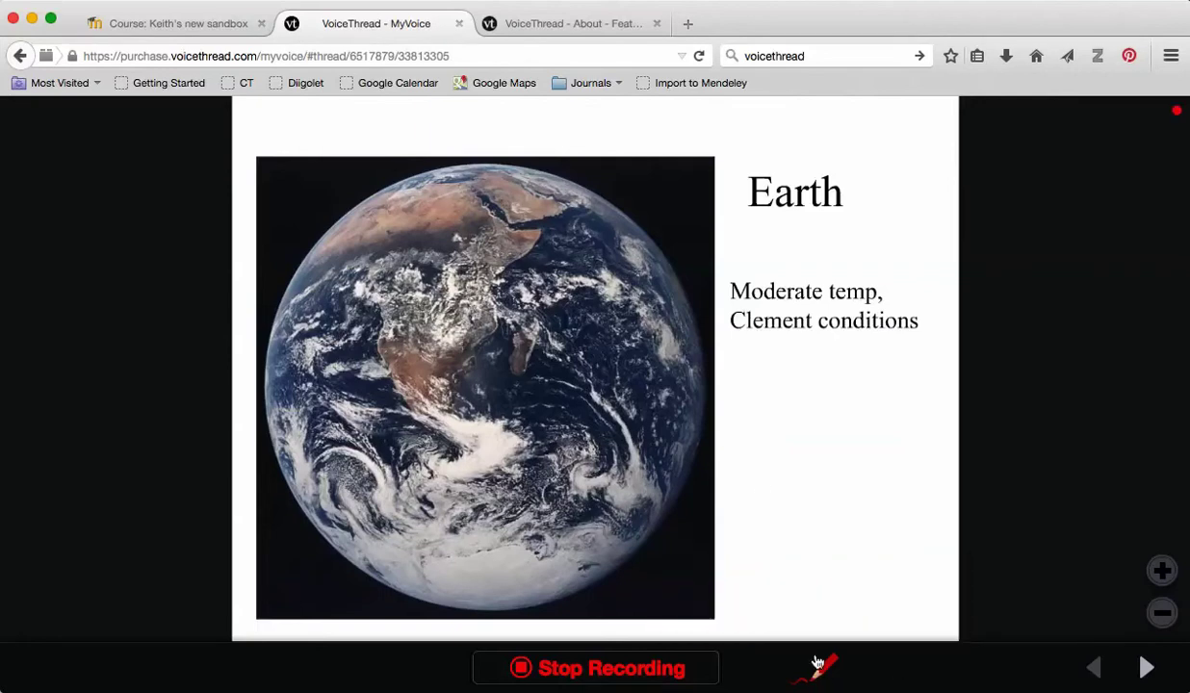
{"action": "left_click_drag", "start_coordinate": [805, 612], "coordinate": [683, 520]}
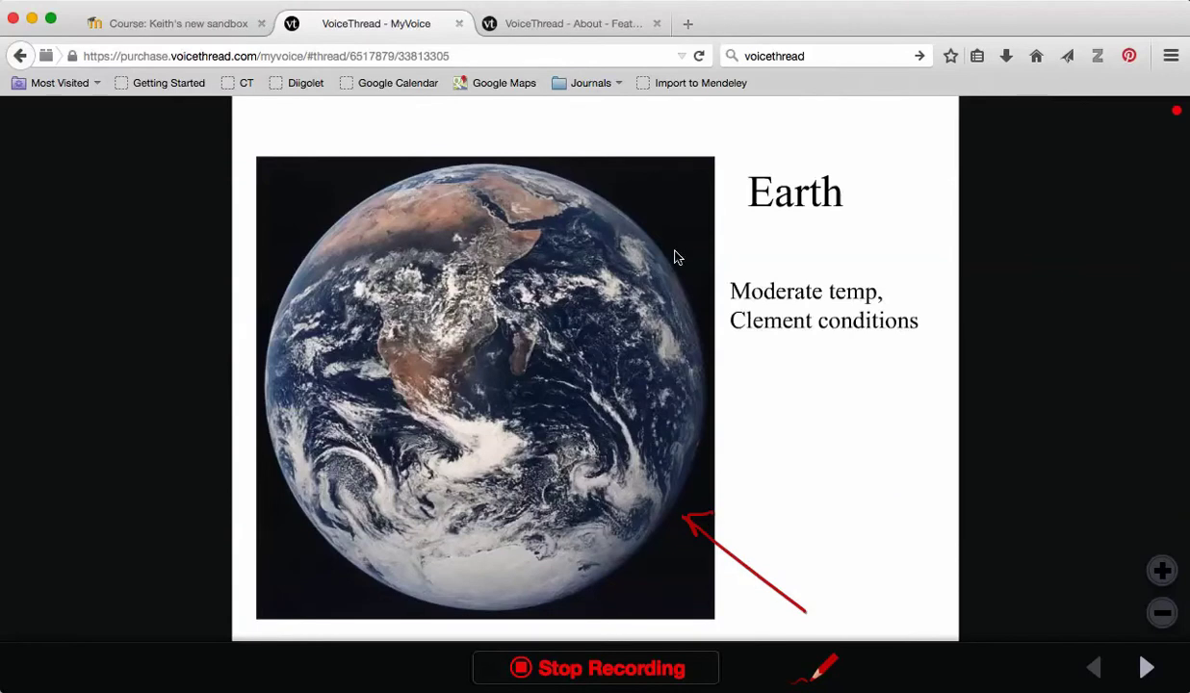
{"action": "left_click_drag", "start_coordinate": [747, 229], "coordinate": [849, 229]}
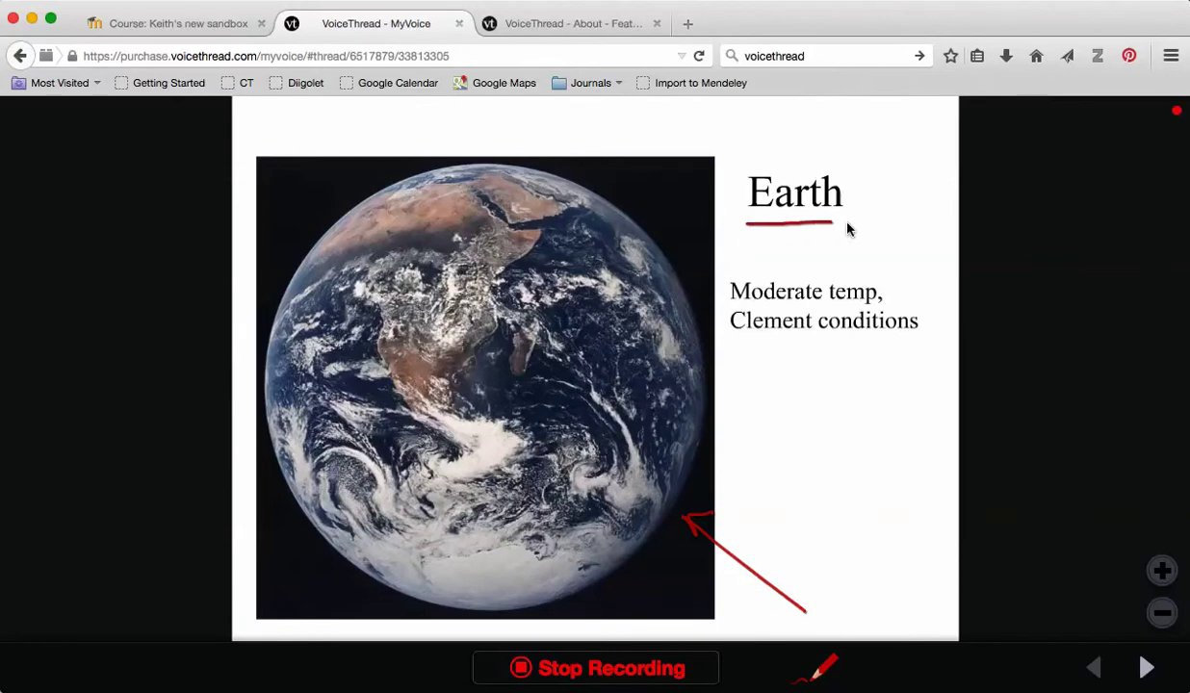
{"action": "left_click", "coordinate": [584, 671]}
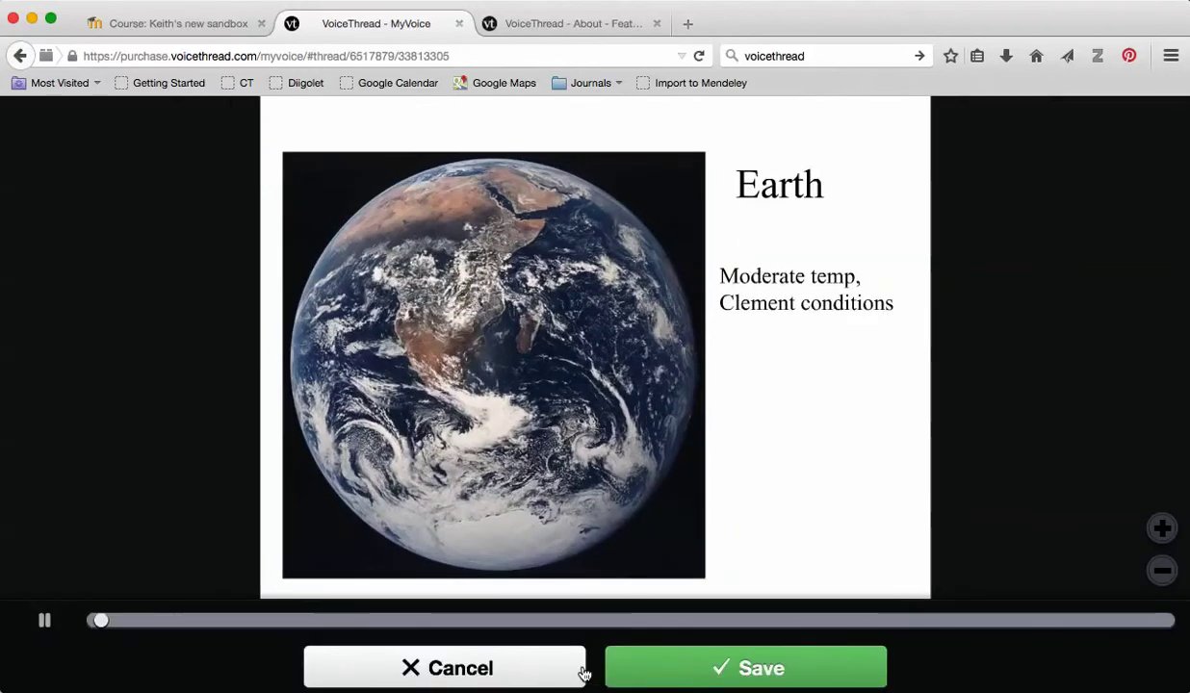
{"action": "left_click", "coordinate": [733, 670]}
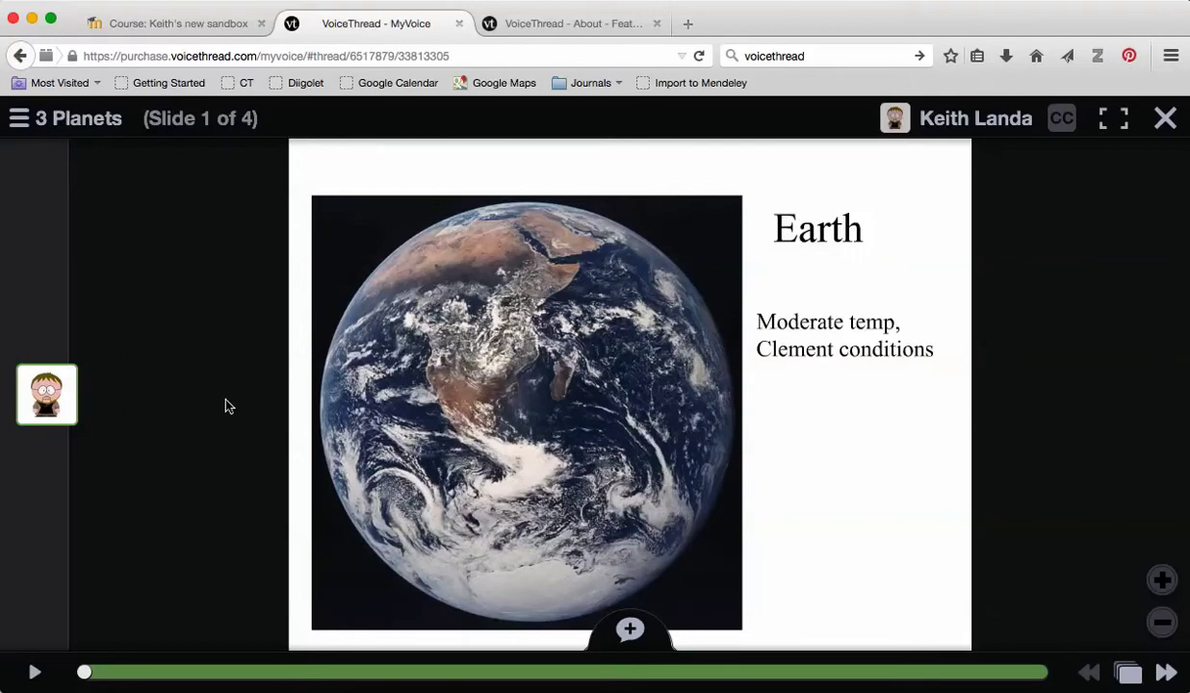
Dismiss the commenter card, exit the slide viewer, and close the VoiceThread tab
{"action": "mouse_move", "coordinate": [32, 397]}
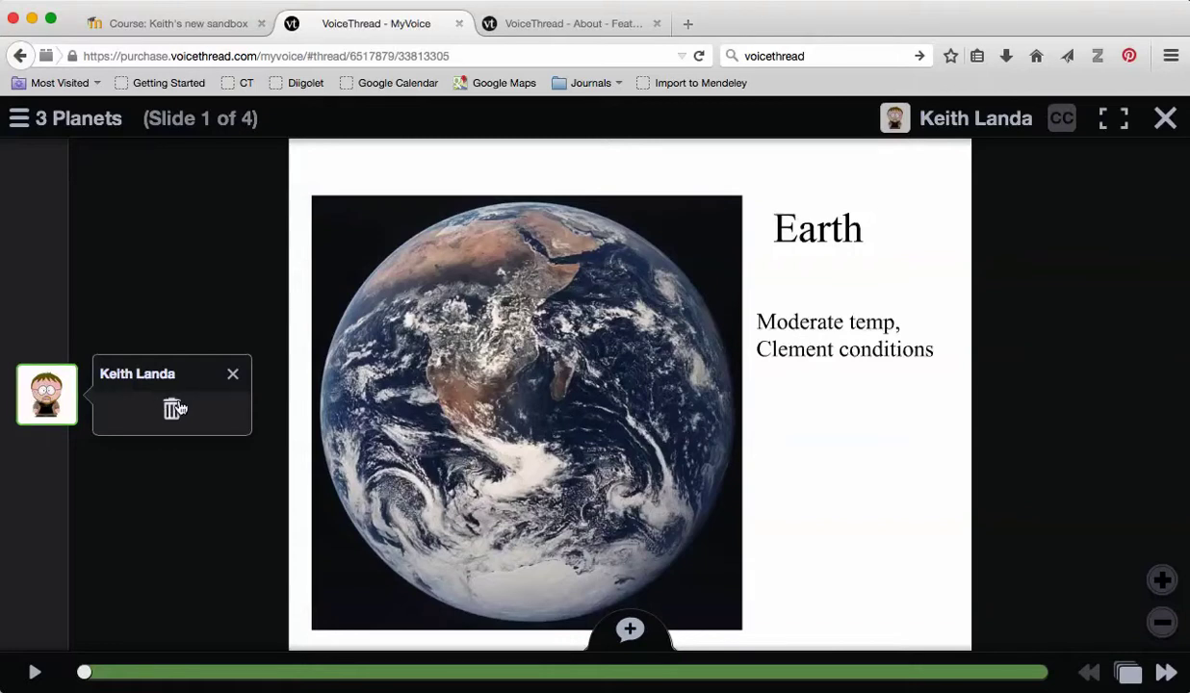
{"action": "left_click", "coordinate": [232, 374]}
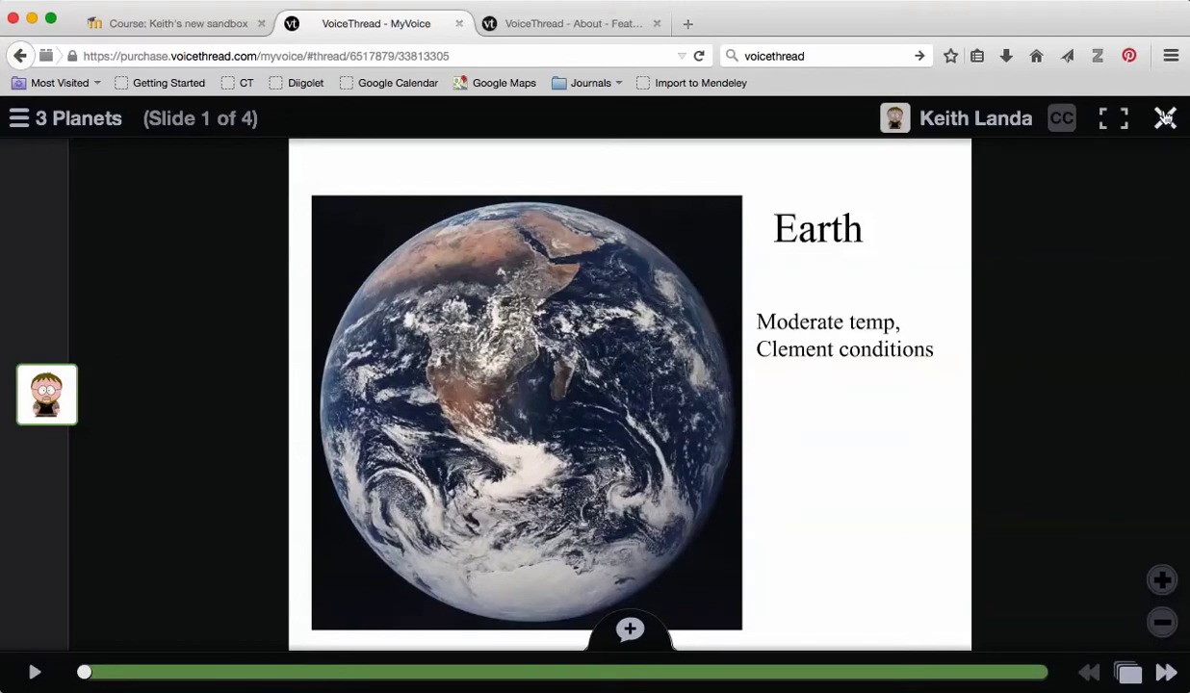
{"action": "left_click", "coordinate": [1165, 117]}
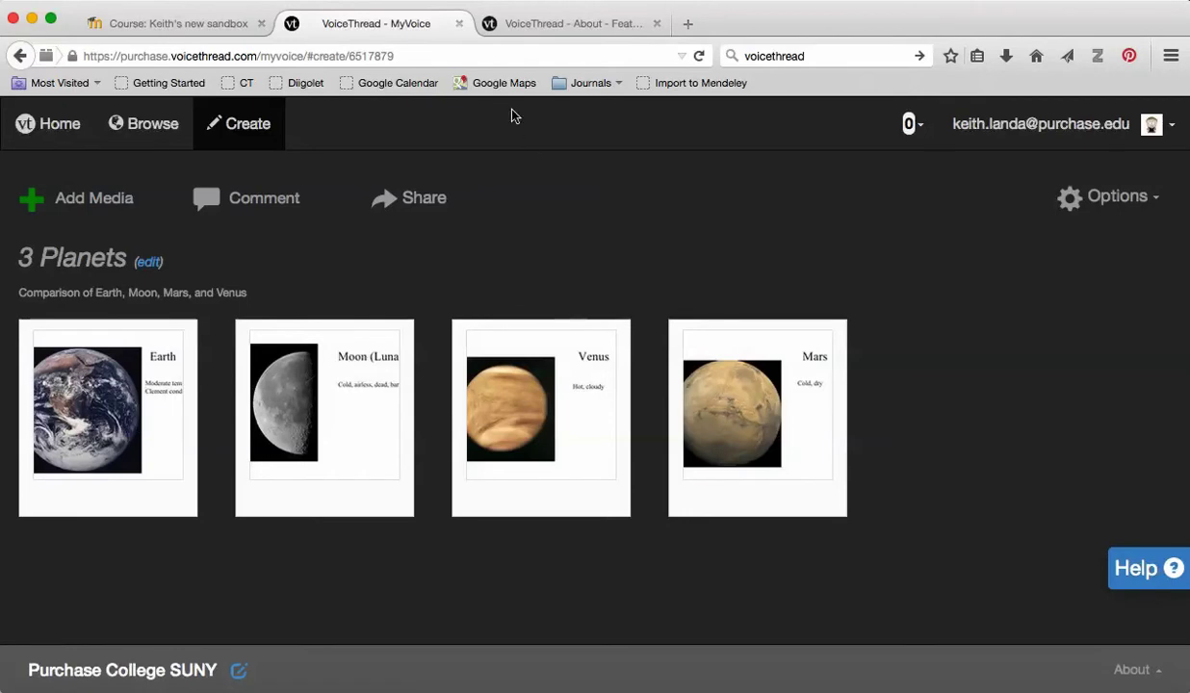
{"action": "left_click", "coordinate": [460, 23]}
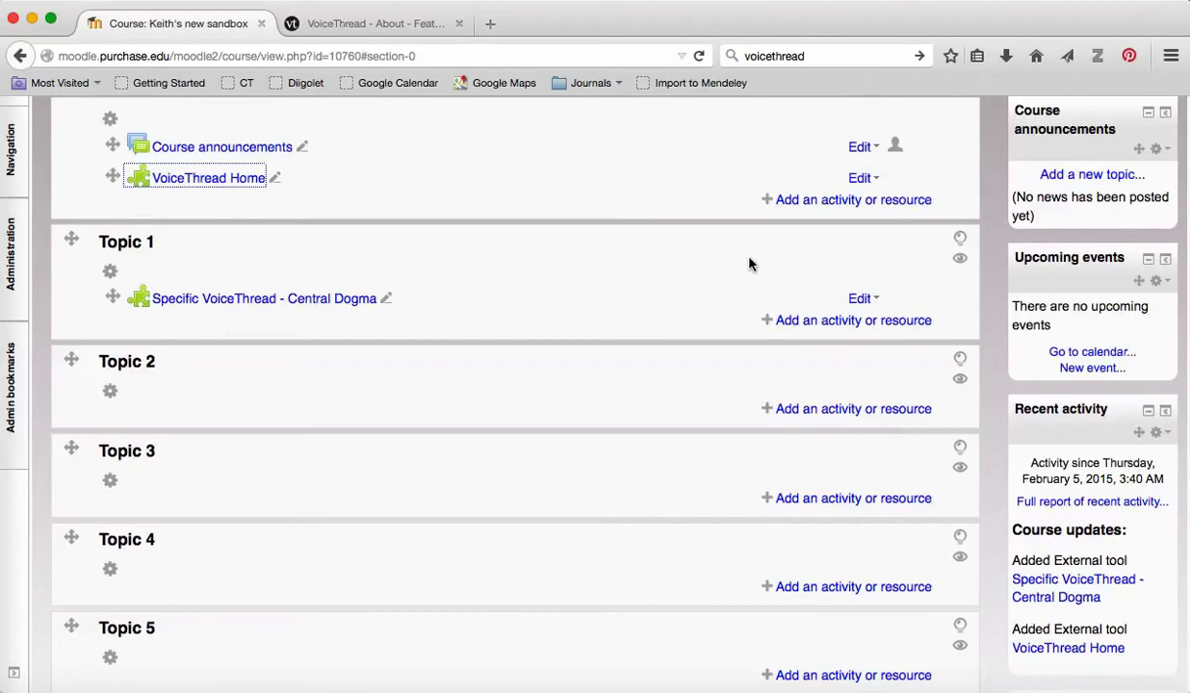
Pick External tool in the activity chooser for the top general section
{"action": "scroll", "coordinate": [749, 262], "scroll_direction": "up", "scroll_amount": 3}
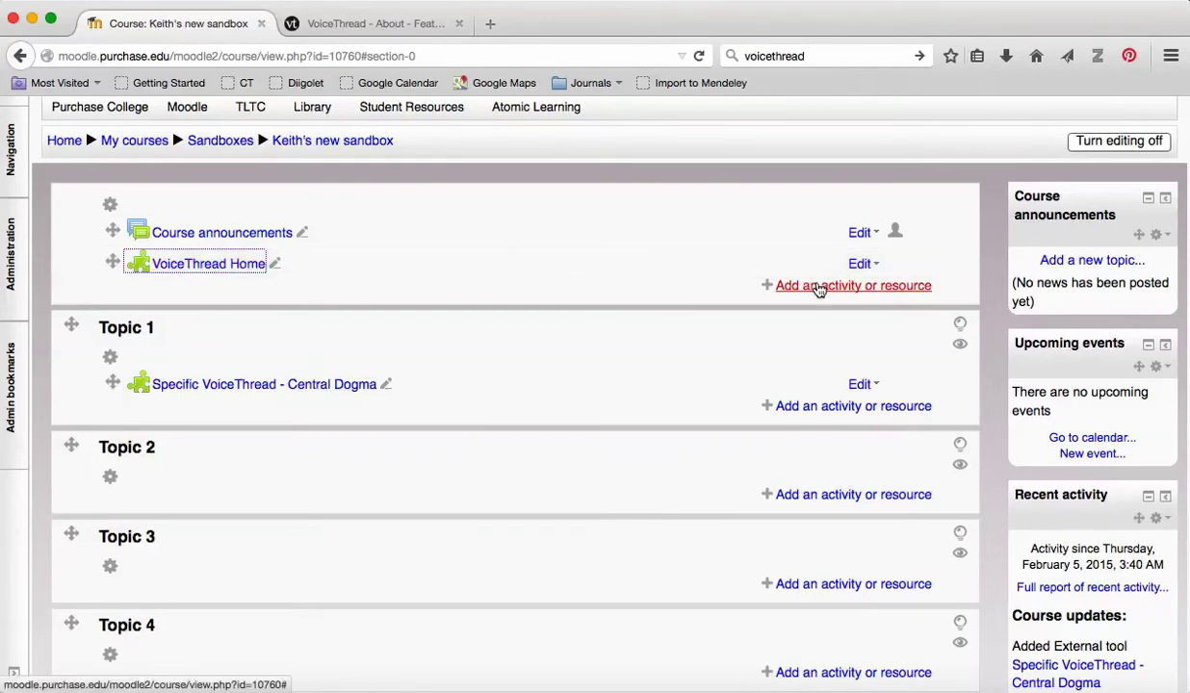
{"action": "left_click", "coordinate": [818, 286]}
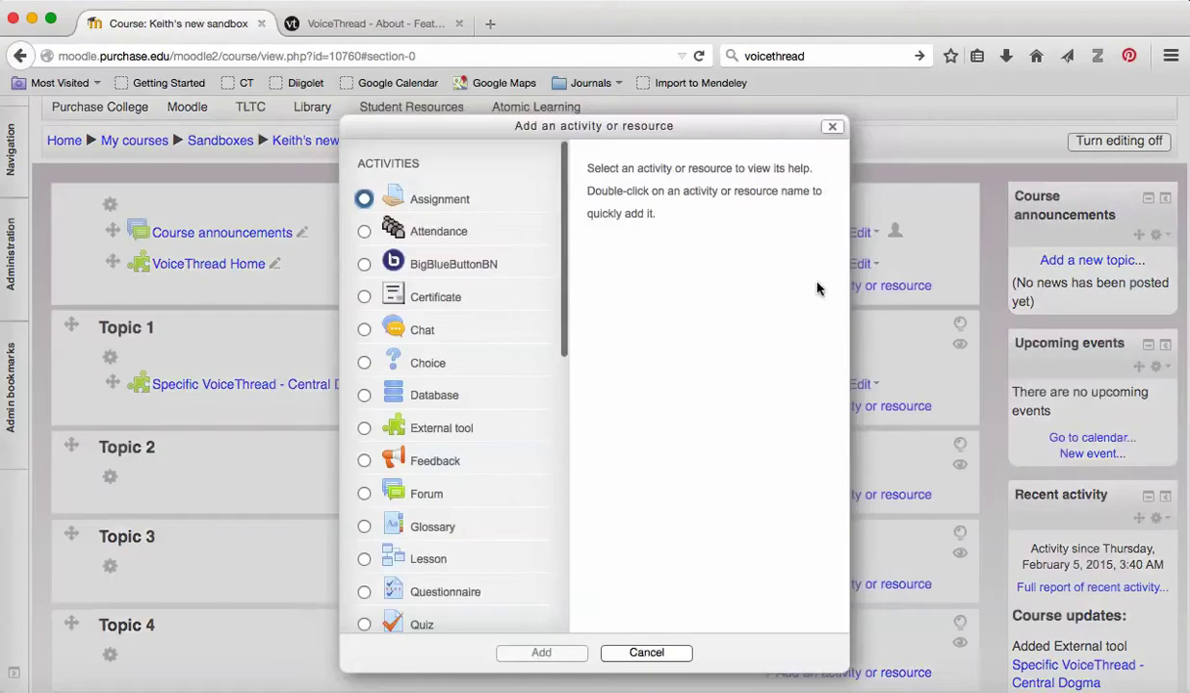
{"action": "left_click", "coordinate": [365, 430]}
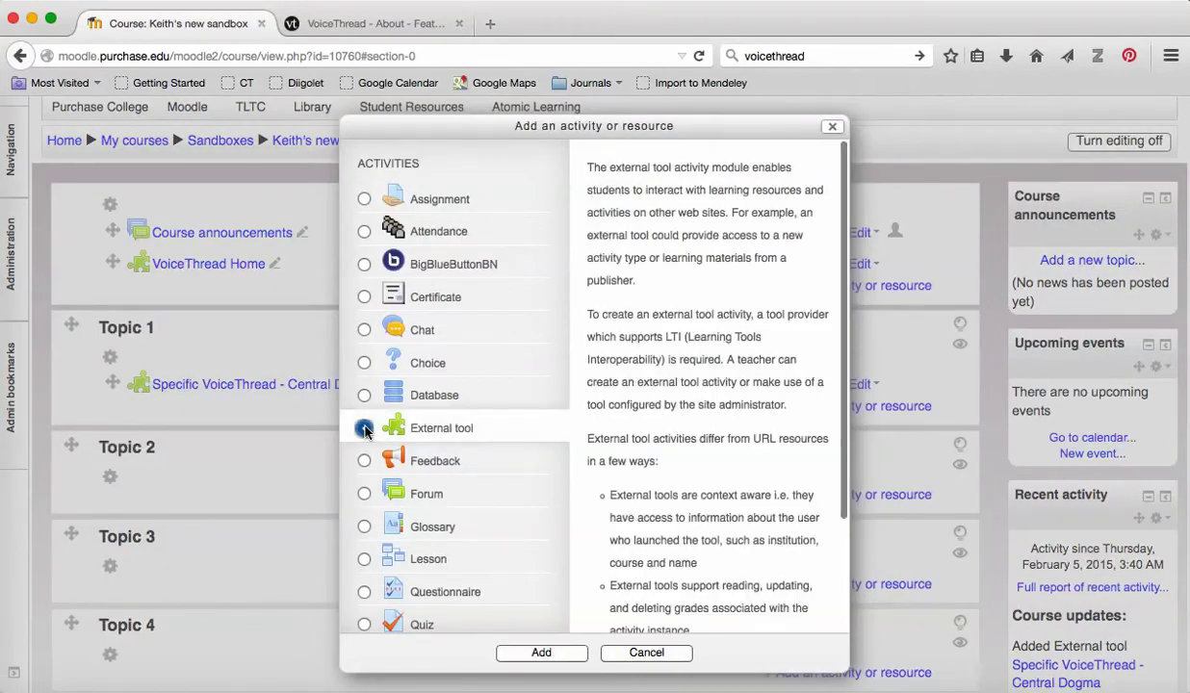
{"action": "left_click", "coordinate": [539, 653]}
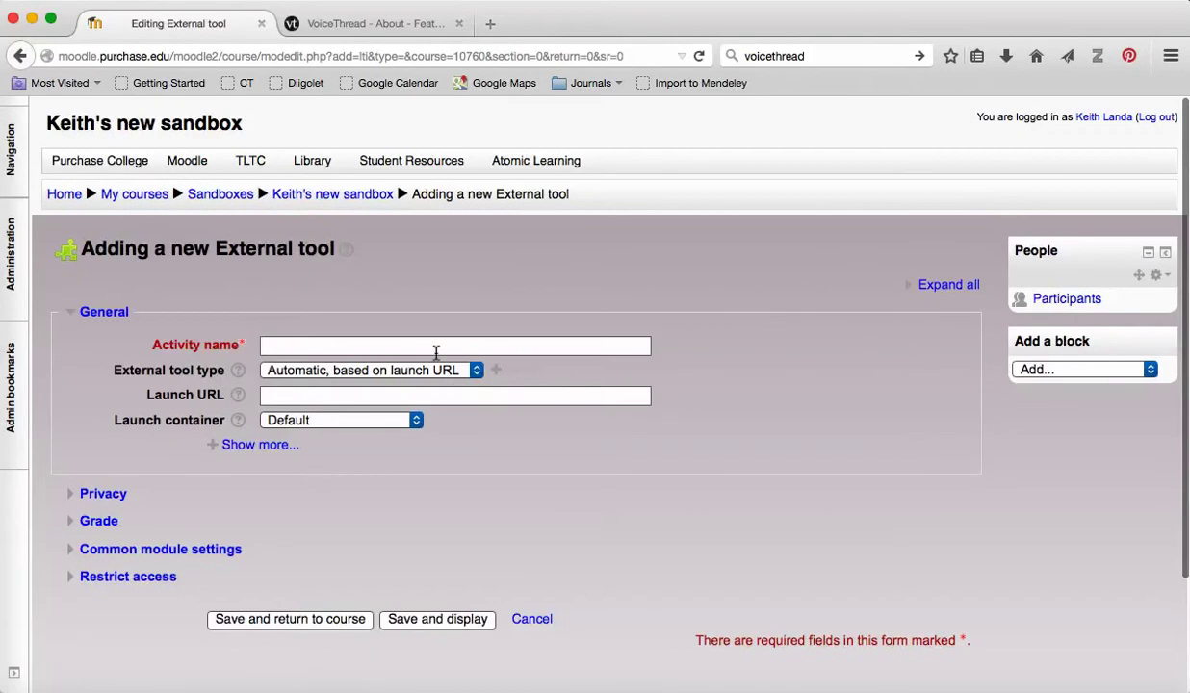
Create 'VoiceThread course space' with VoiceThread tool type, New window launch, and Accept grades off
{"action": "left_click", "coordinate": [420, 342]}
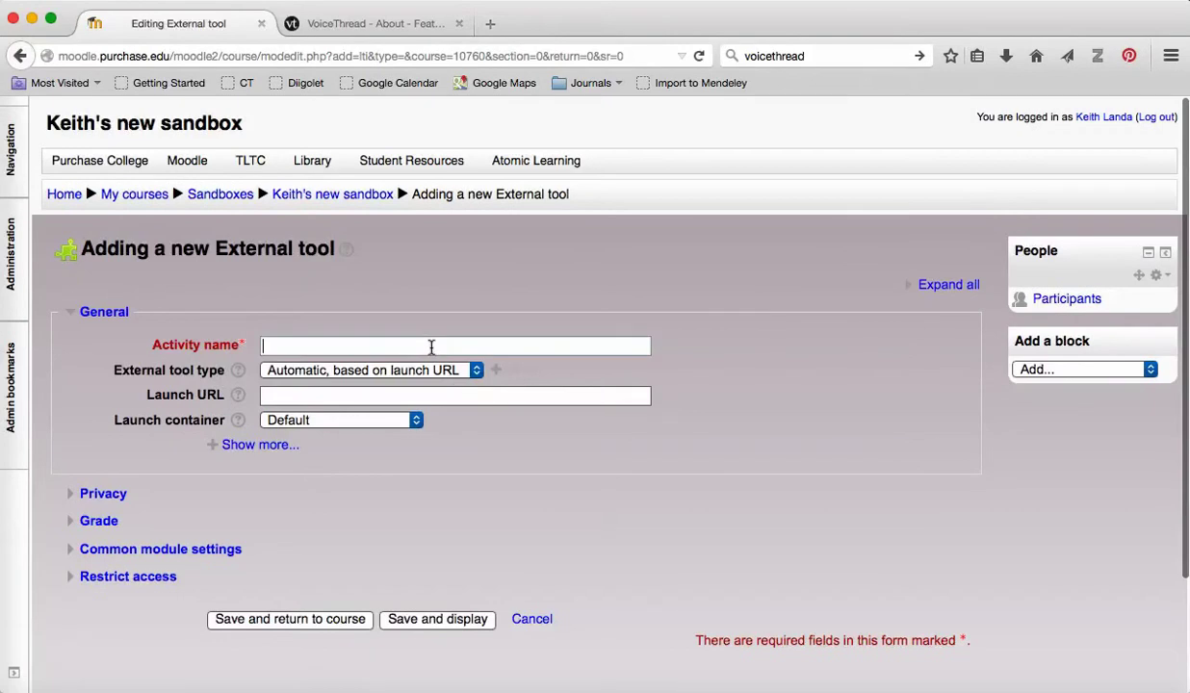
{"action": "type", "text": "VoiceThread cours"}
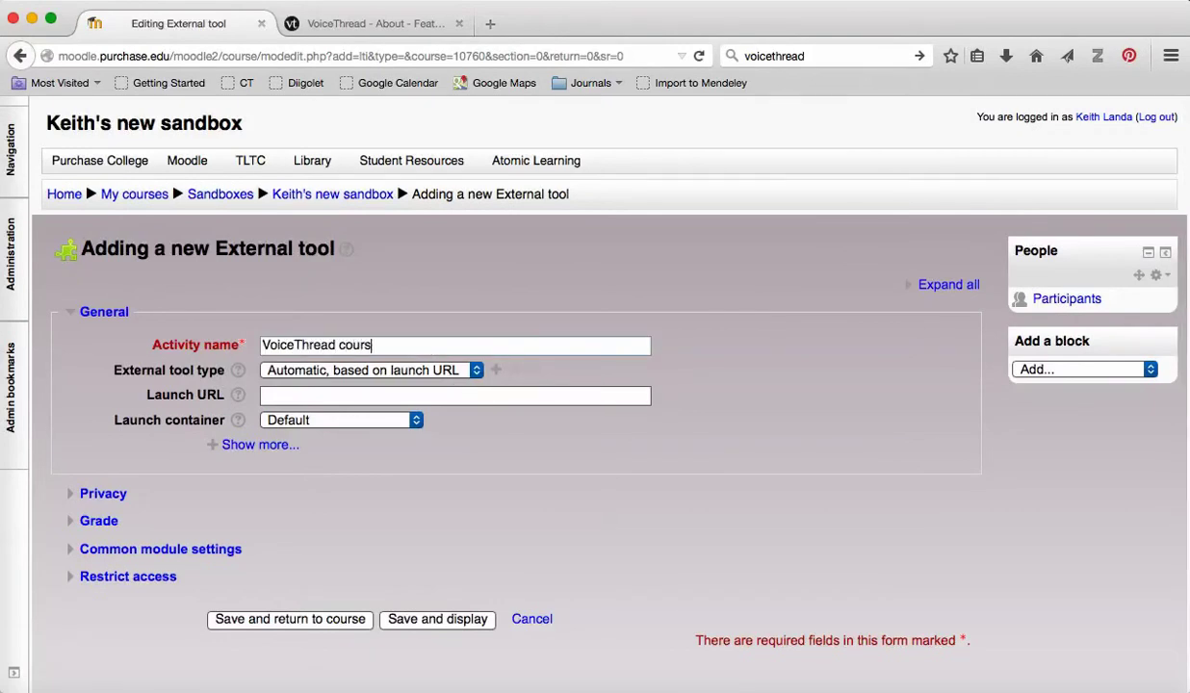
{"action": "type", "text": "e space"}
{"action": "left_click", "coordinate": [342, 374]}
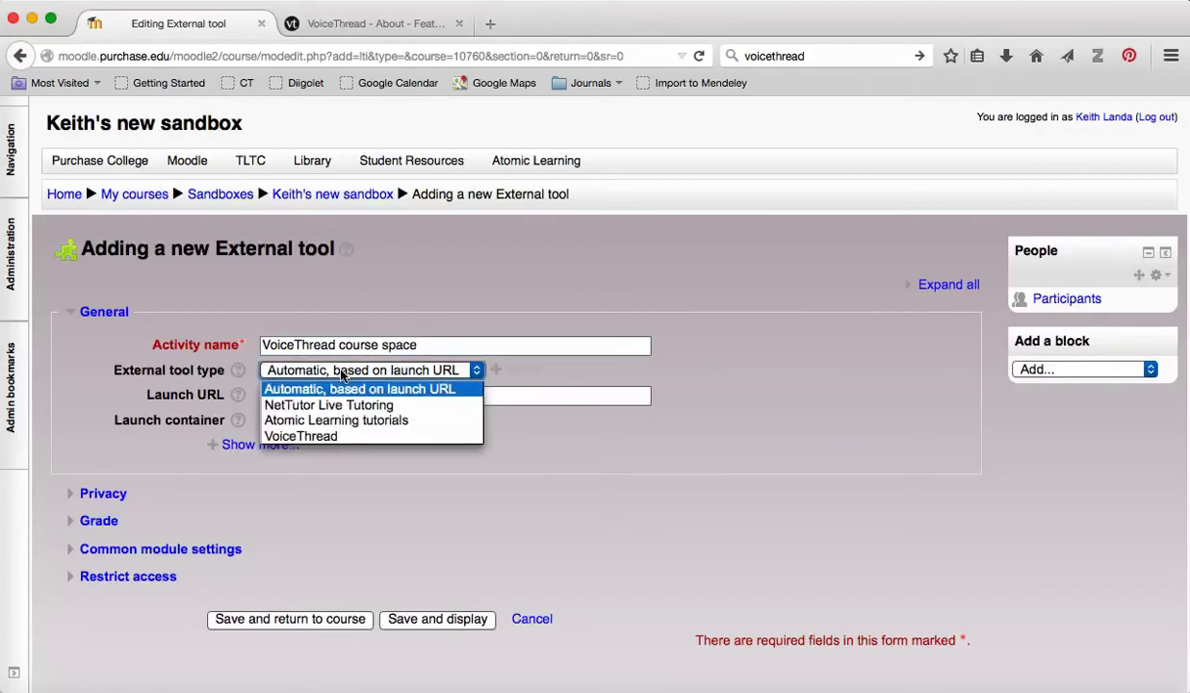
{"action": "left_click", "coordinate": [330, 438]}
{"action": "left_click", "coordinate": [409, 420]}
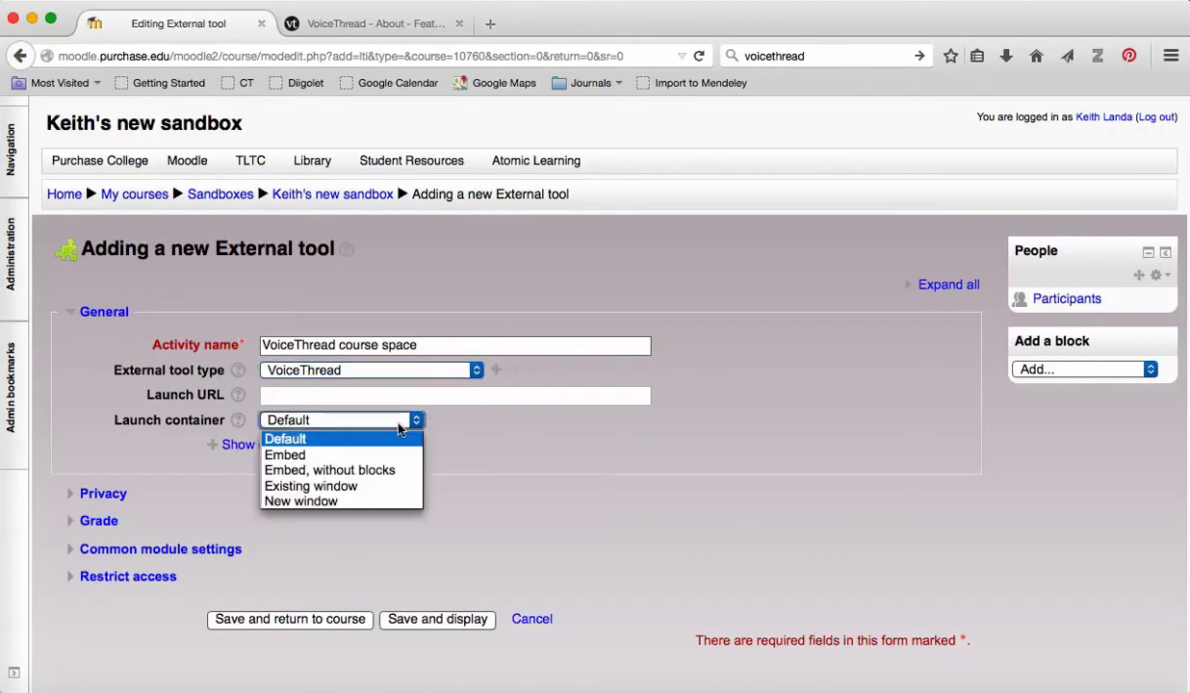
{"action": "left_click", "coordinate": [363, 500]}
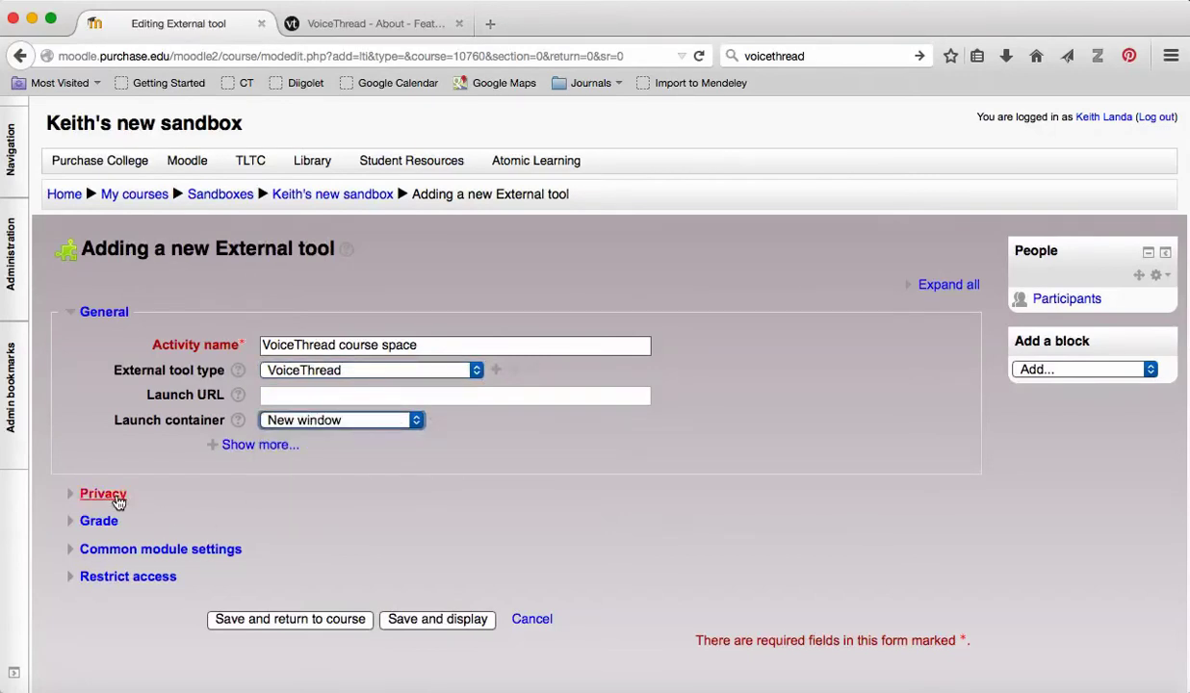
{"action": "left_click", "coordinate": [106, 494]}
{"action": "left_click", "coordinate": [263, 579]}
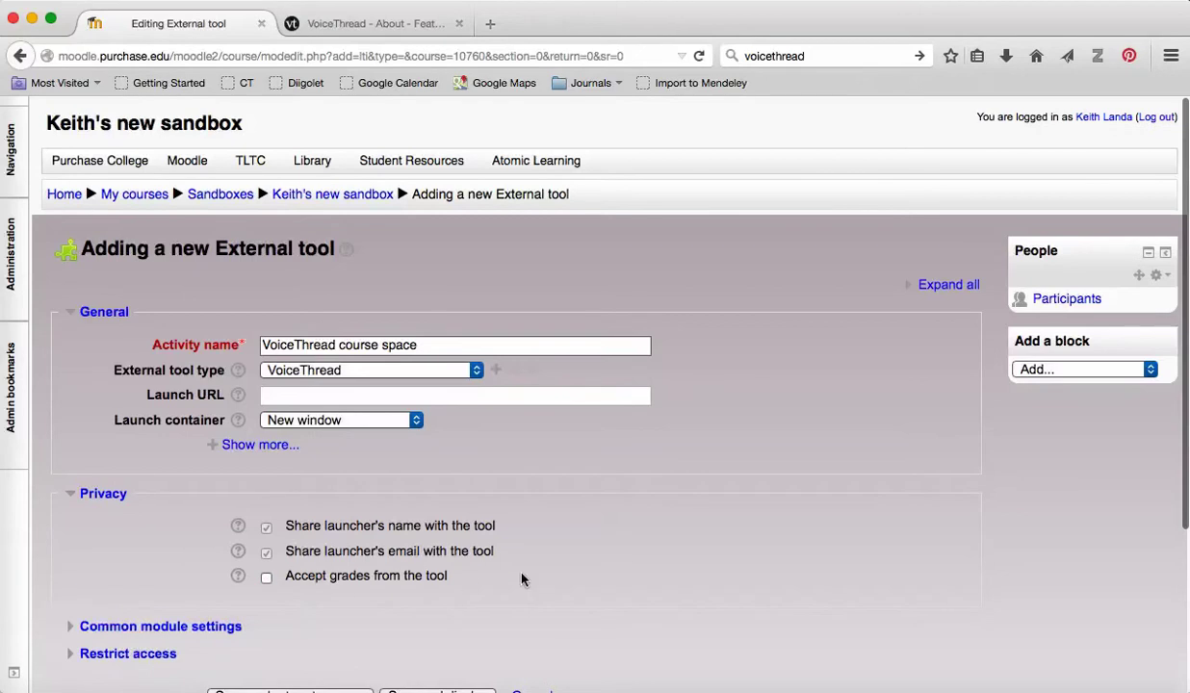
{"action": "scroll", "coordinate": [525, 578], "scroll_direction": "down", "scroll_amount": 5}
{"action": "left_click", "coordinate": [296, 491]}
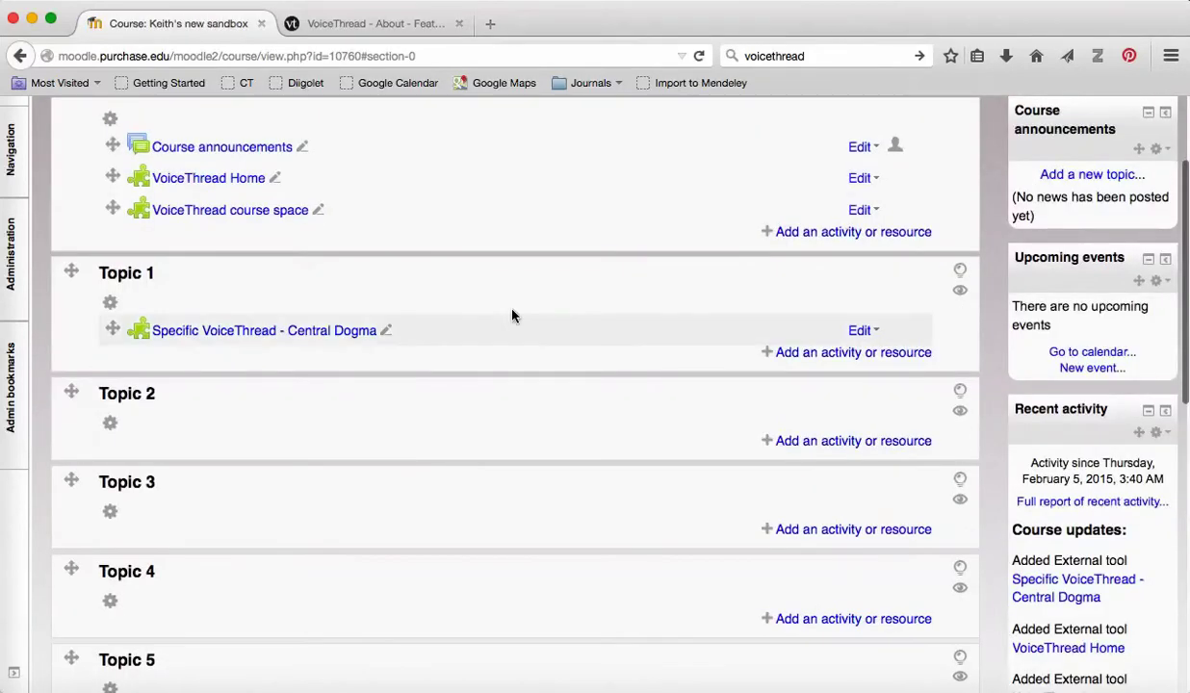
Launch VoiceThread course space, enter Course View, and list all the user's VoiceThreads
{"action": "left_click", "coordinate": [246, 211]}
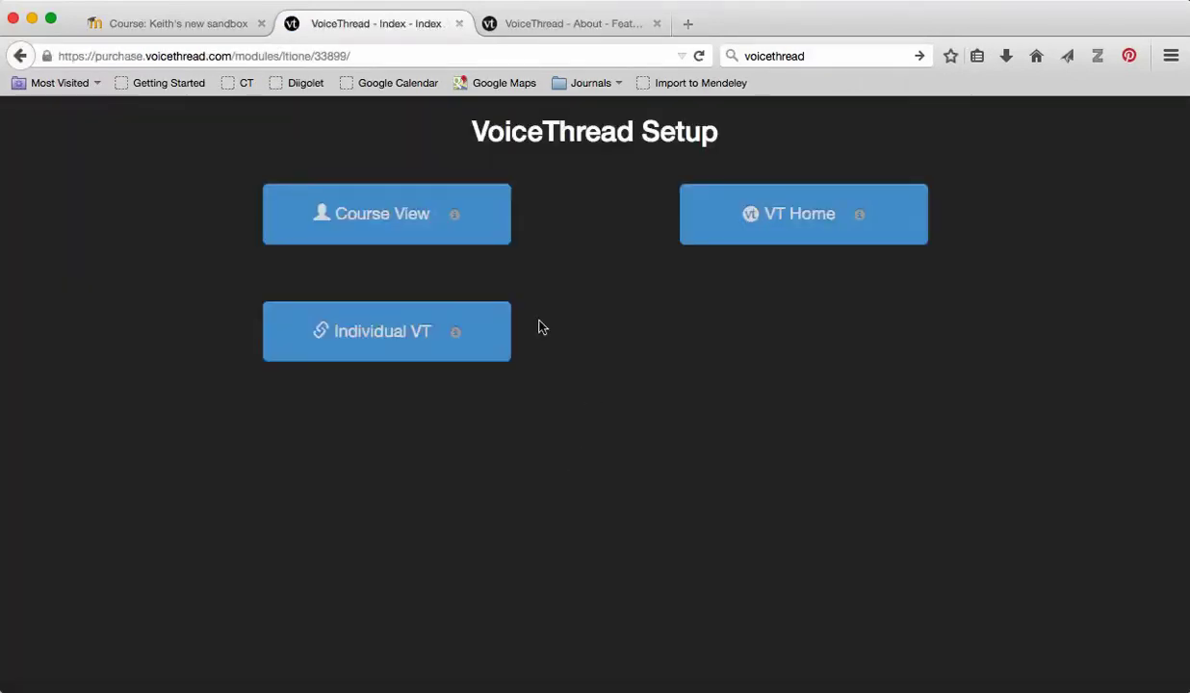
{"action": "left_click", "coordinate": [384, 217]}
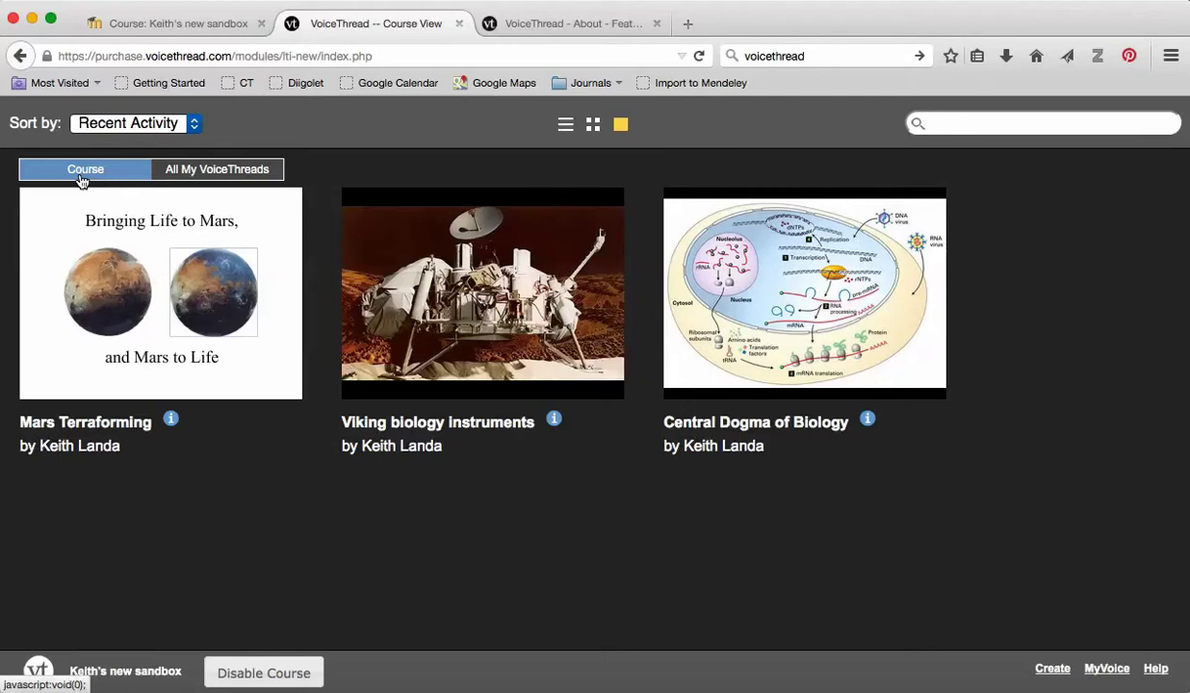
{"action": "left_click", "coordinate": [221, 173]}
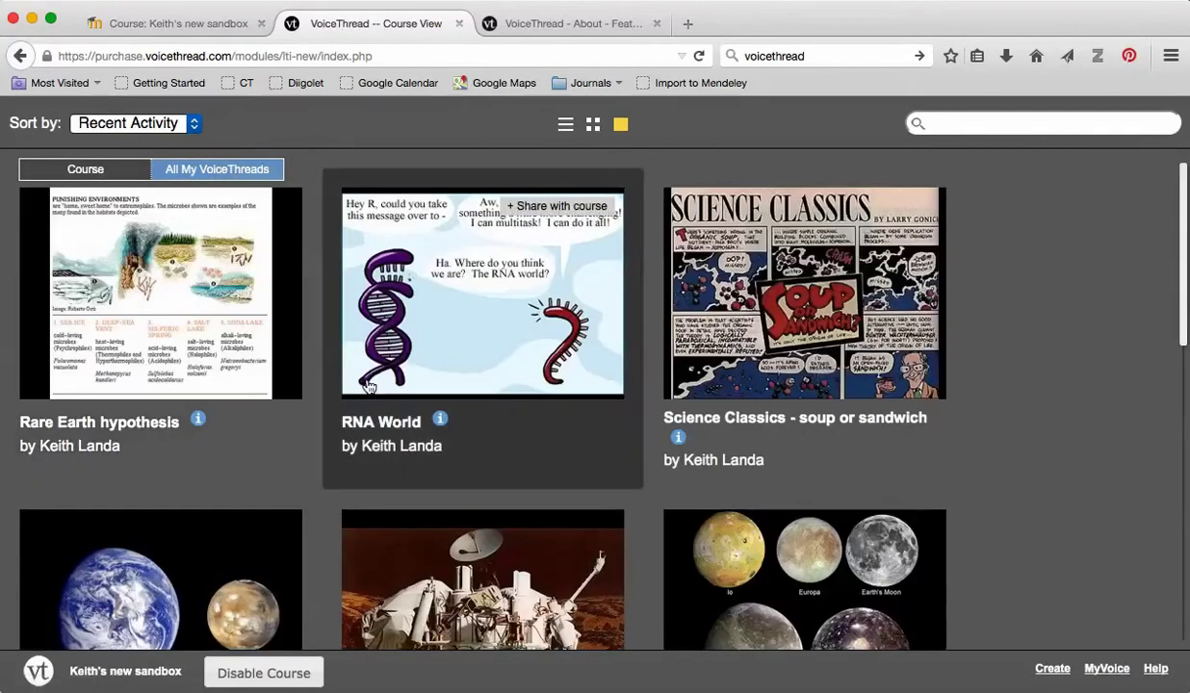
Share the RNA World thread with the course, check the Course filter, then close the tab
{"action": "scroll", "coordinate": [324, 573], "scroll_direction": "down", "scroll_amount": 3}
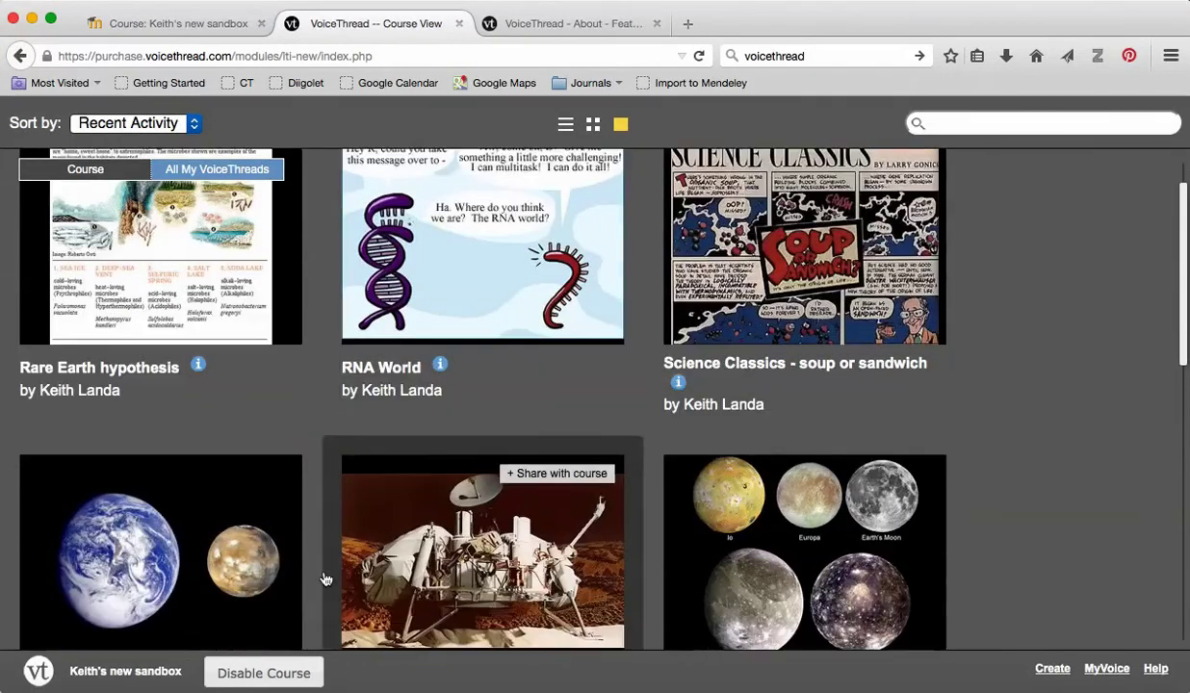
{"action": "scroll", "coordinate": [325, 578], "scroll_direction": "up", "scroll_amount": 3}
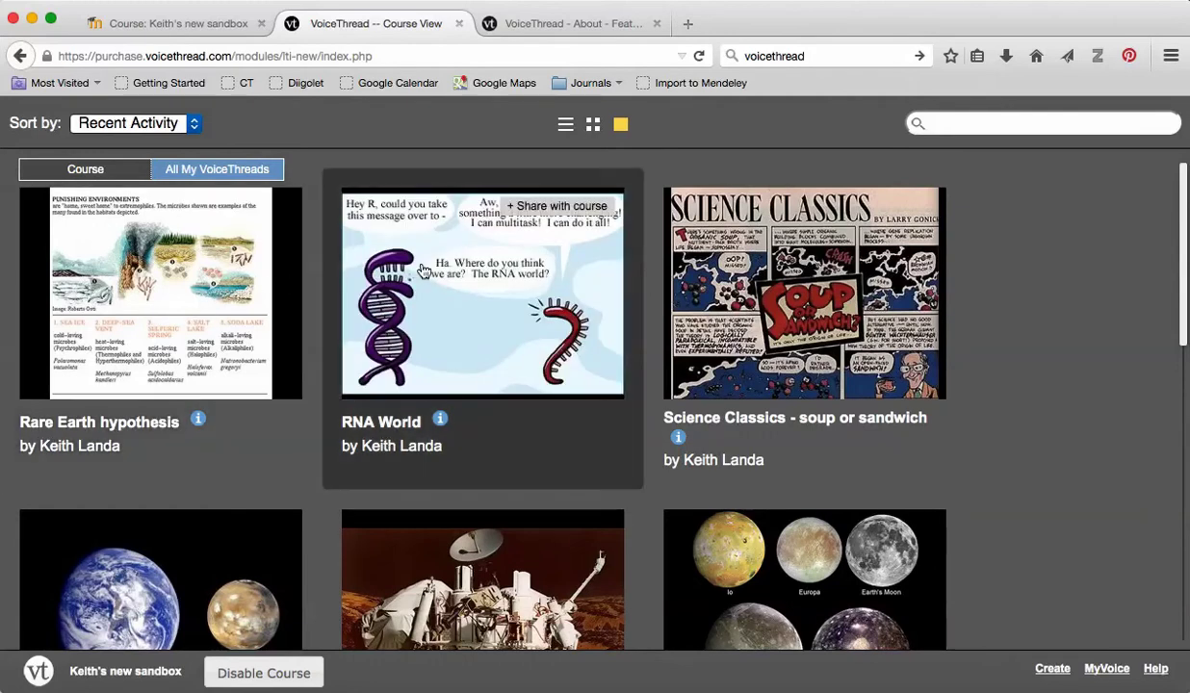
{"action": "left_click", "coordinate": [562, 207]}
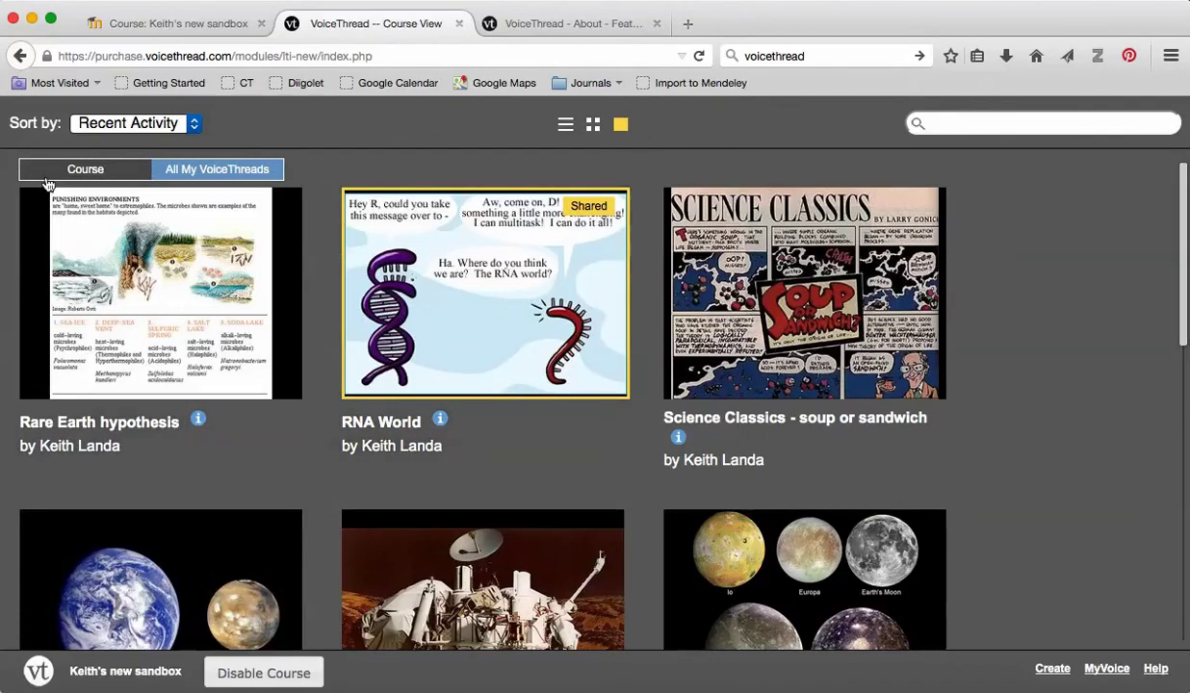
{"action": "left_click", "coordinate": [85, 172]}
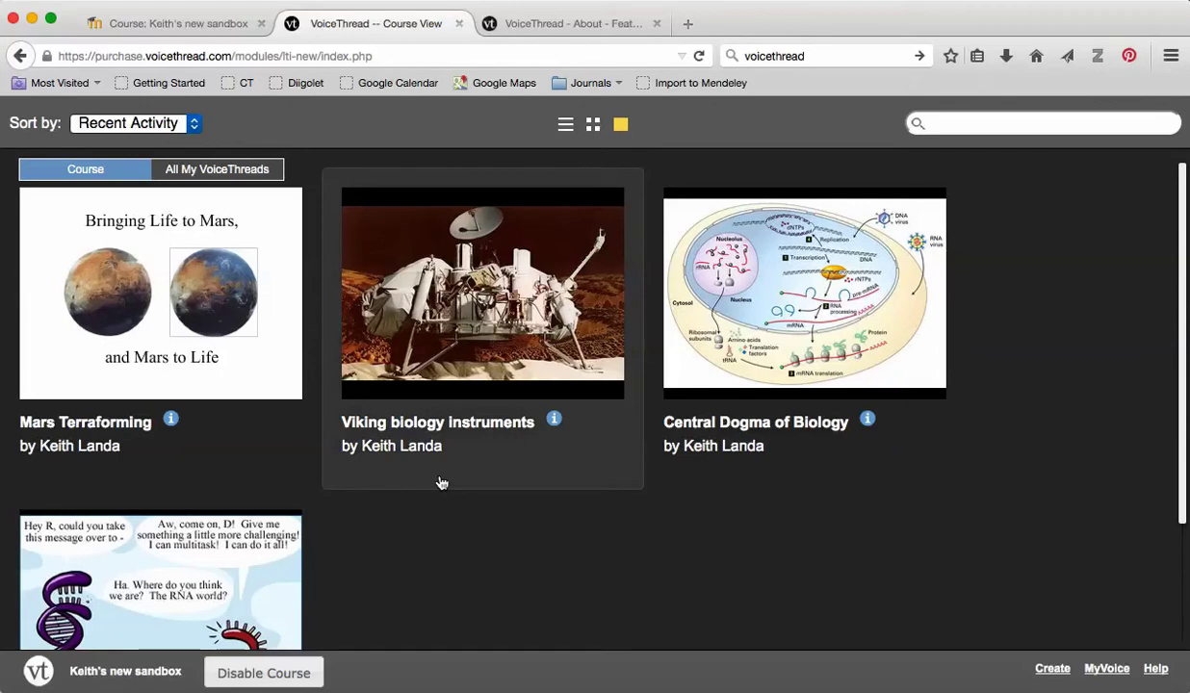
{"action": "left_click", "coordinate": [459, 24]}
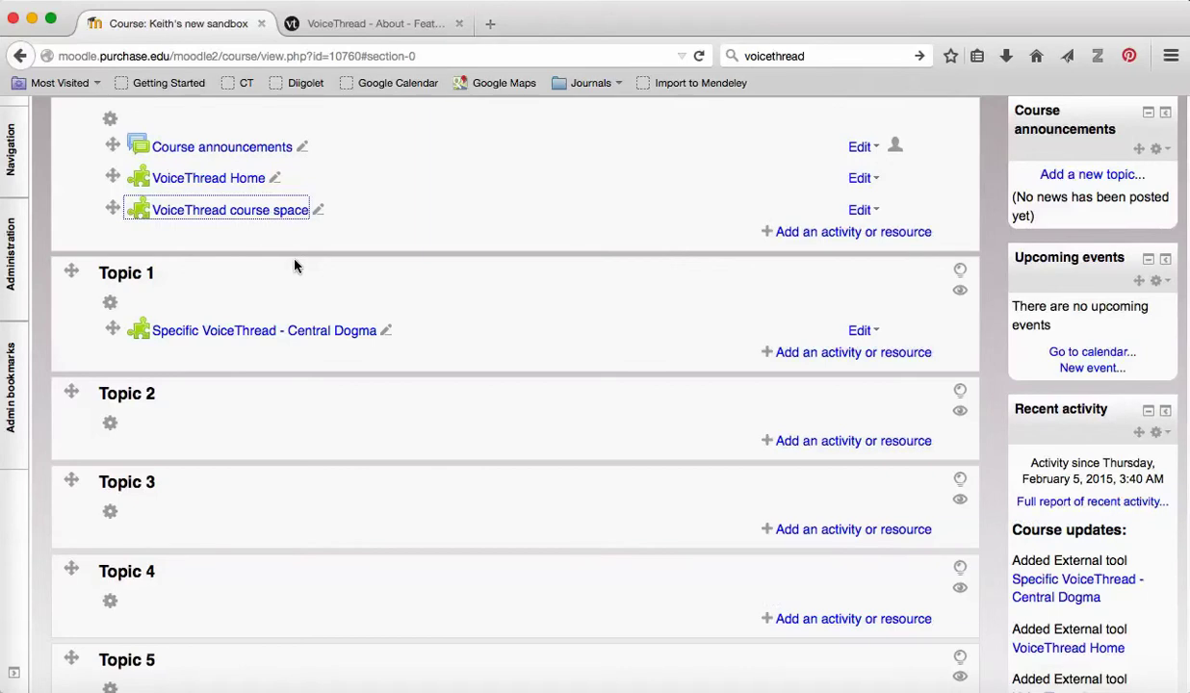
Choose External tool for Topic 3 and place the cursor in the activity name field
{"action": "scroll", "coordinate": [416, 557], "scroll_direction": "down", "scroll_amount": 2}
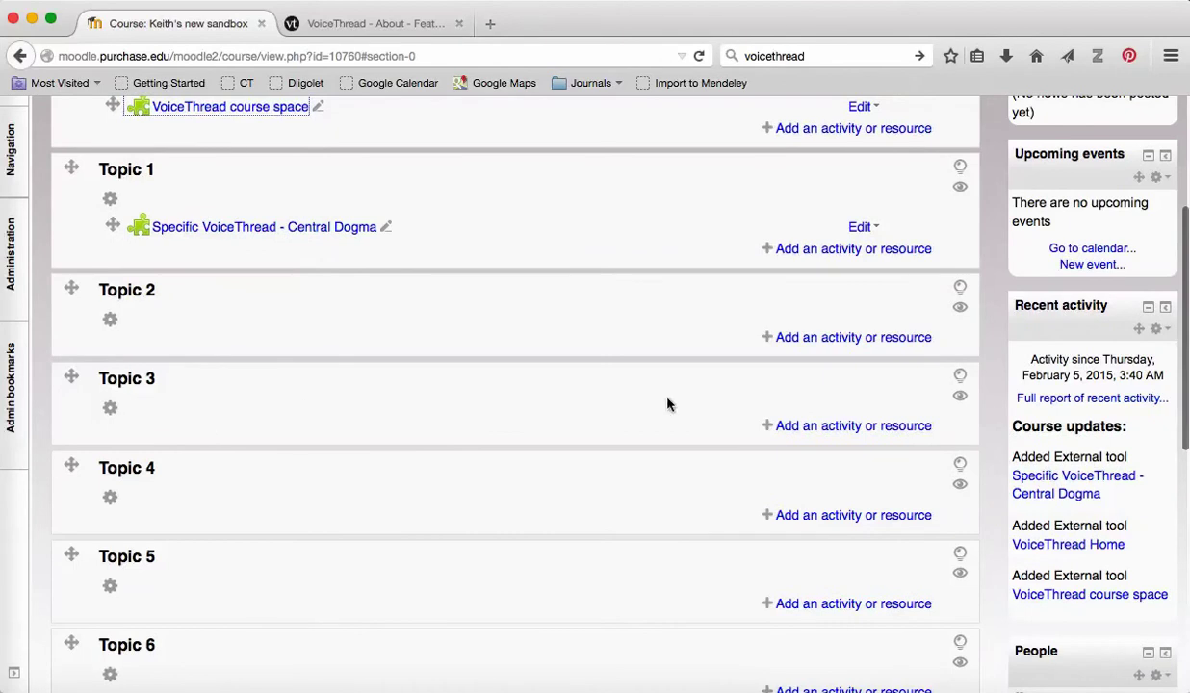
{"action": "left_click", "coordinate": [832, 427]}
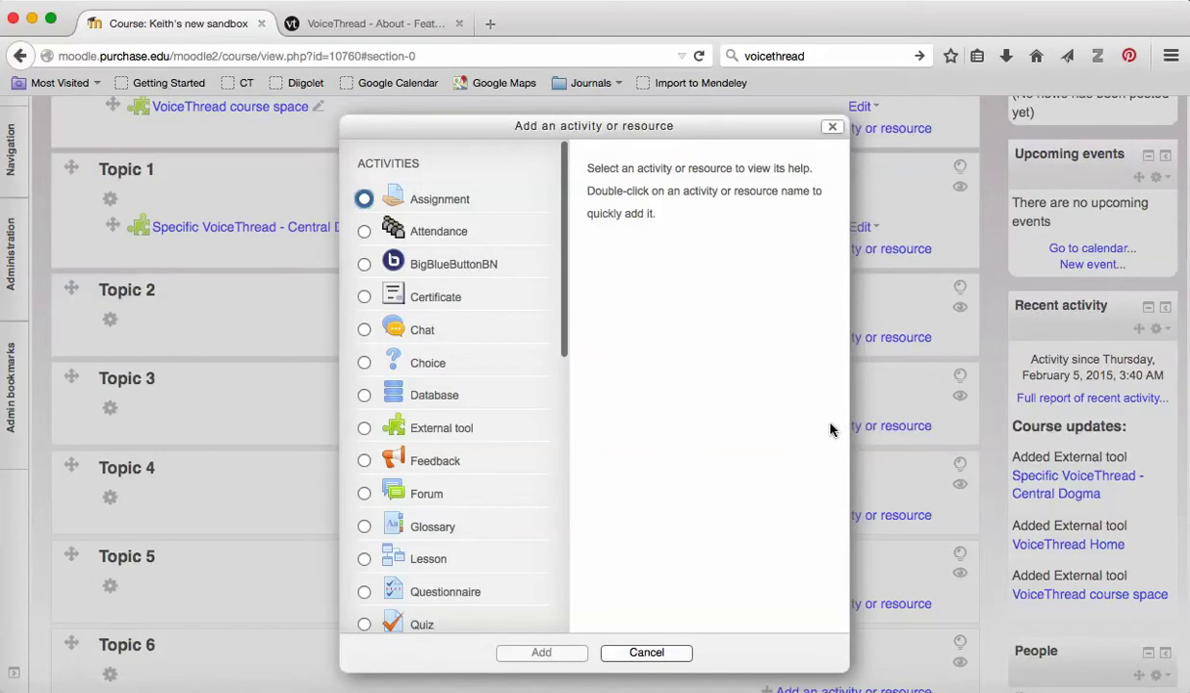
{"action": "left_click", "coordinate": [364, 429]}
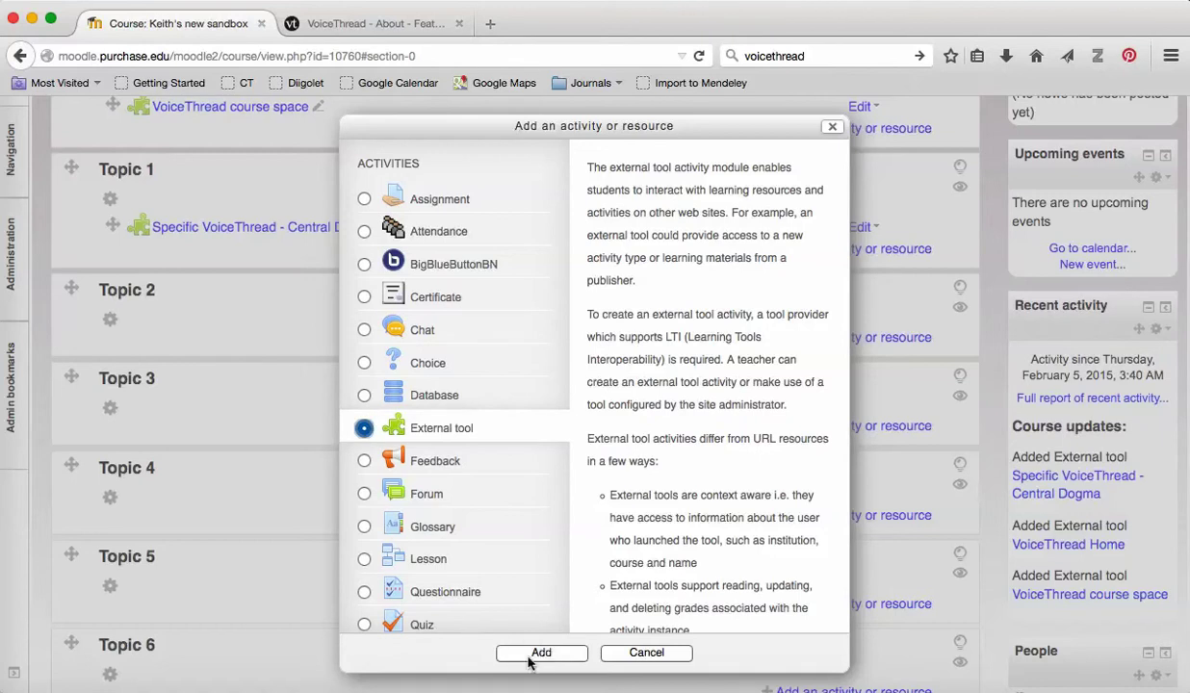
{"action": "left_click", "coordinate": [539, 654]}
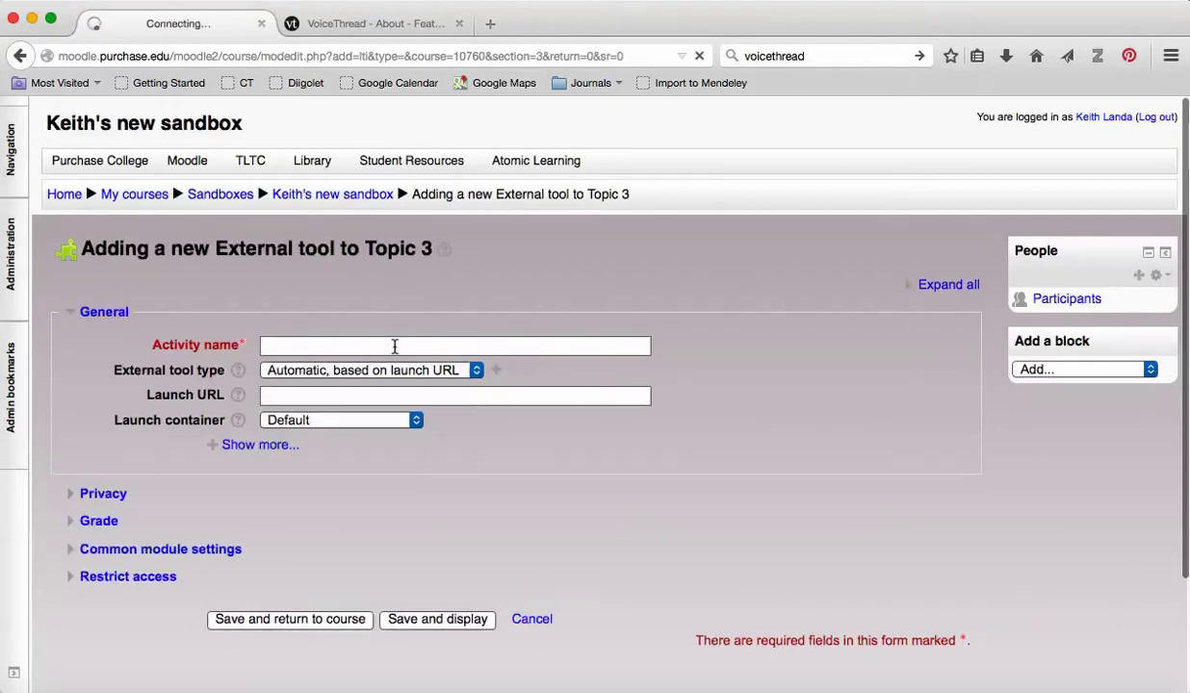
{"action": "left_click", "coordinate": [395, 347]}
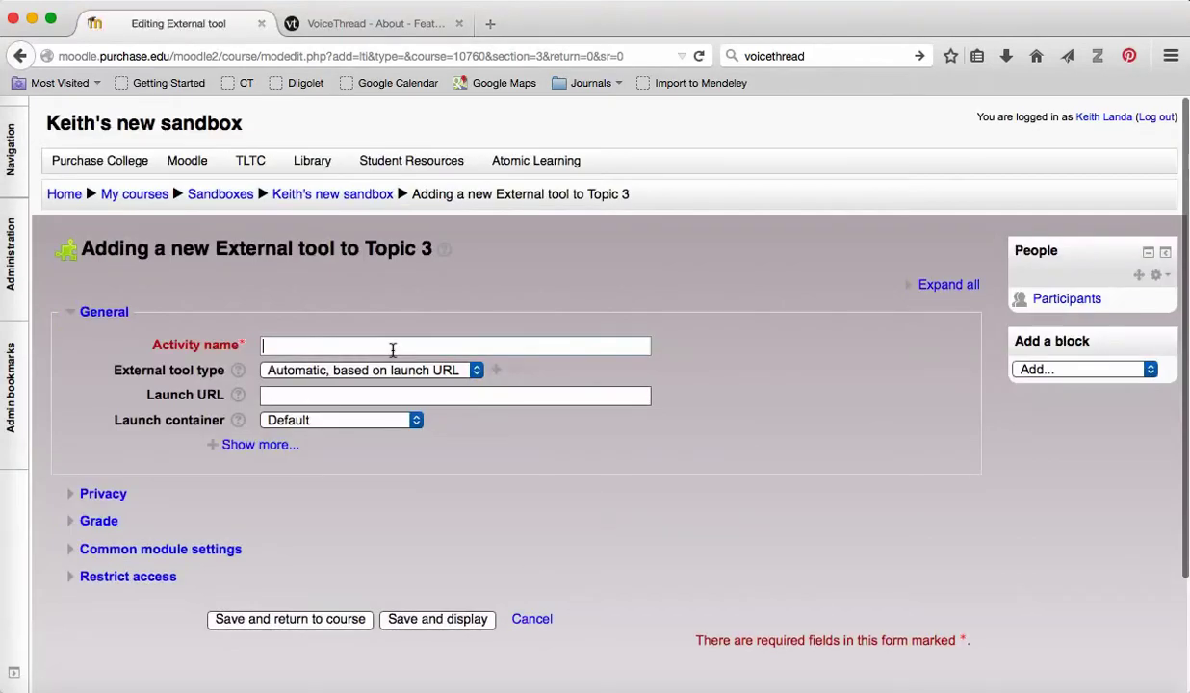
Save '3 Planets presentation' as a VoiceThread tool in a new window with Accept grades off
{"action": "type", "text": "3 Pl"}
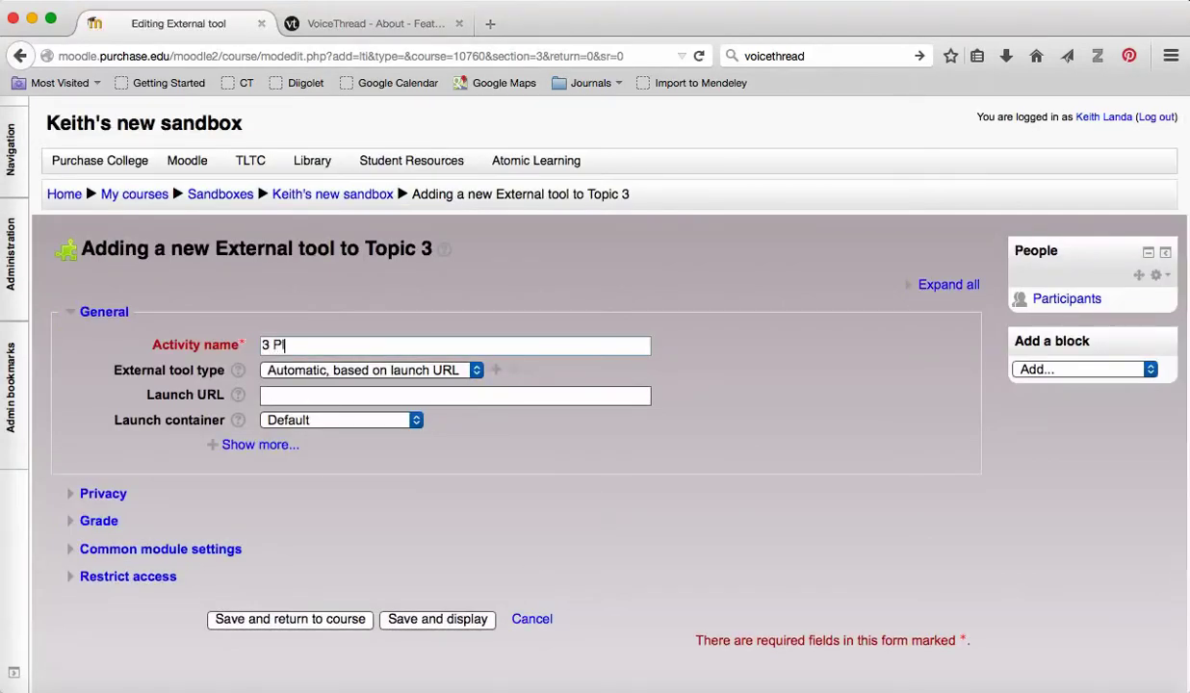
{"action": "type", "text": "anets presentation"}
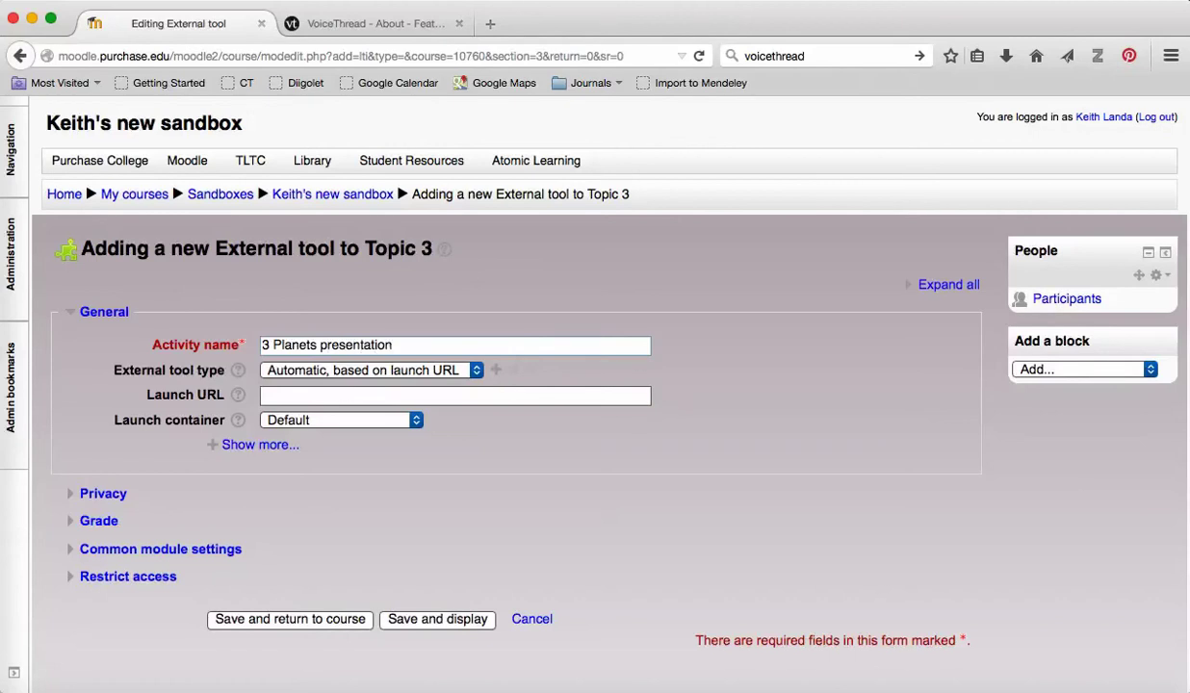
{"action": "left_click", "coordinate": [447, 370]}
{"action": "left_click", "coordinate": [397, 435]}
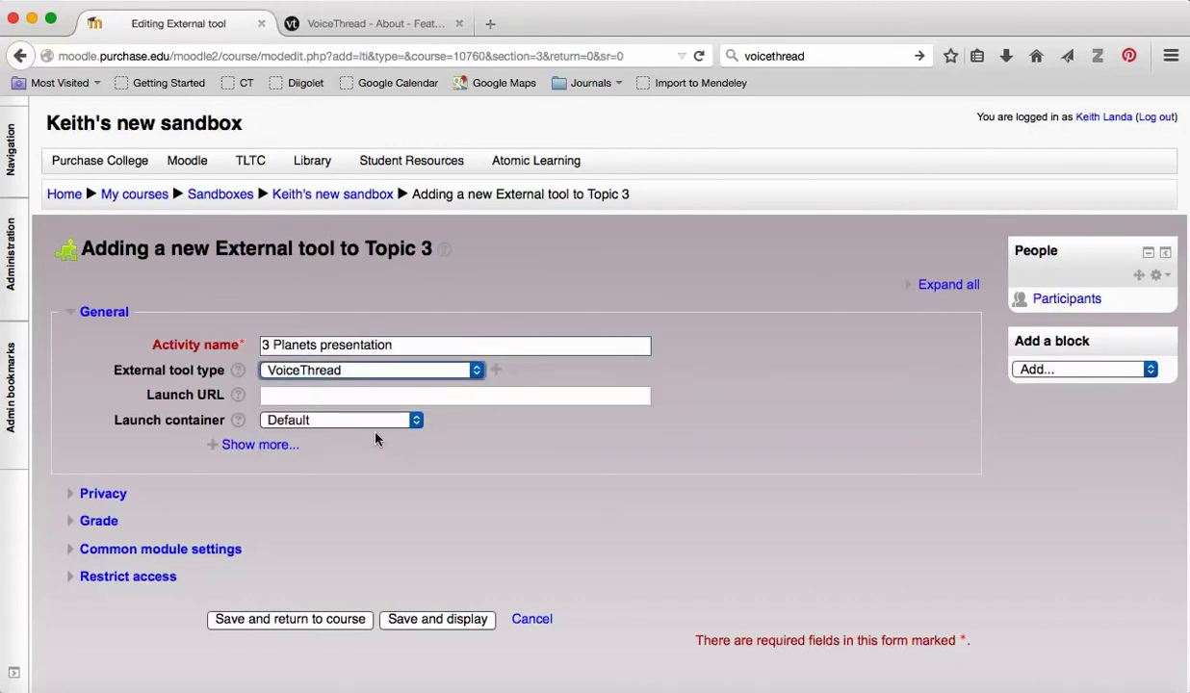
{"action": "left_click", "coordinate": [364, 420]}
{"action": "left_click", "coordinate": [348, 503]}
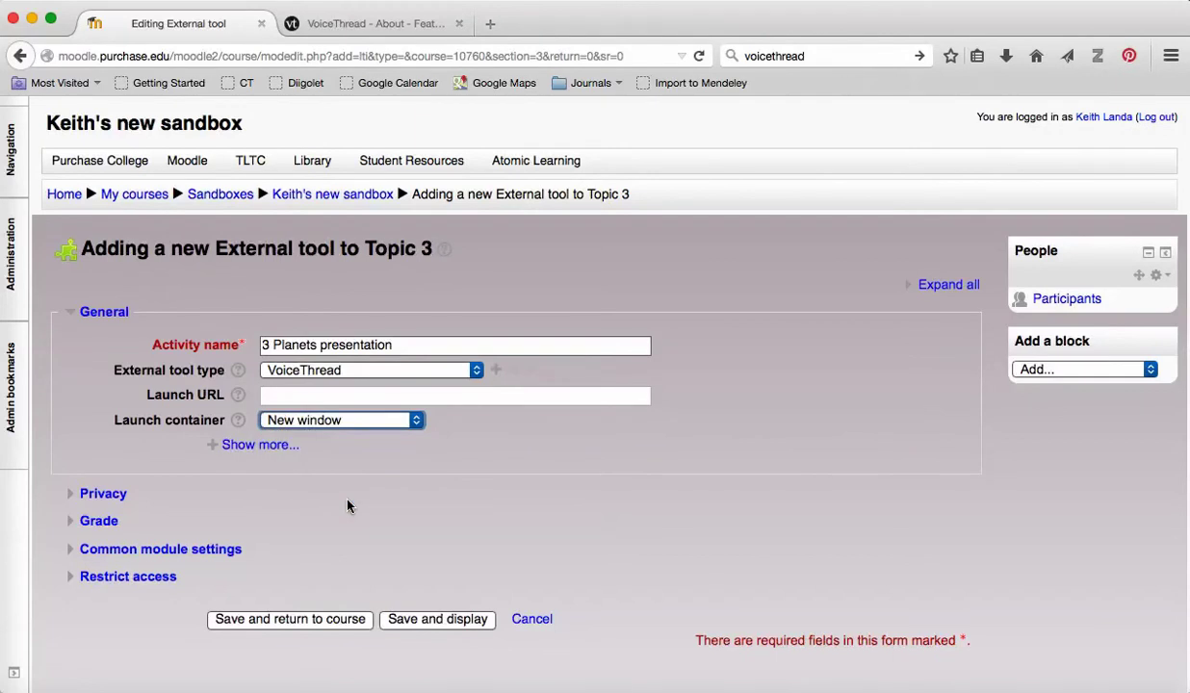
{"action": "left_click", "coordinate": [104, 495]}
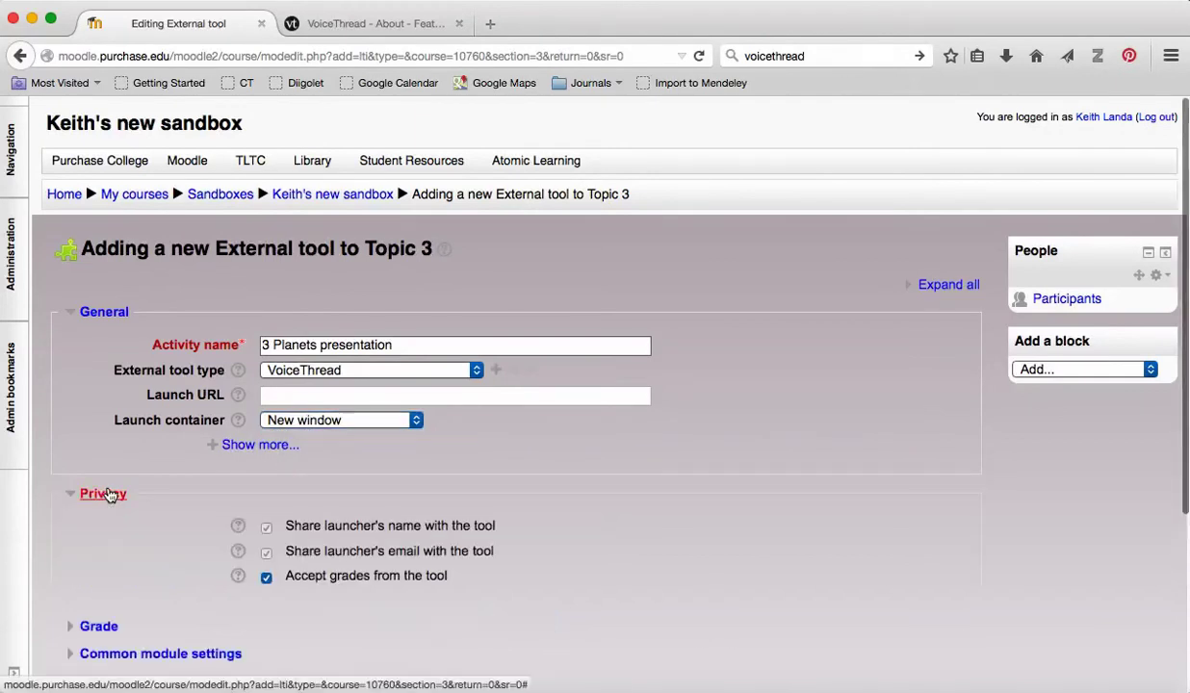
{"action": "left_click", "coordinate": [267, 579]}
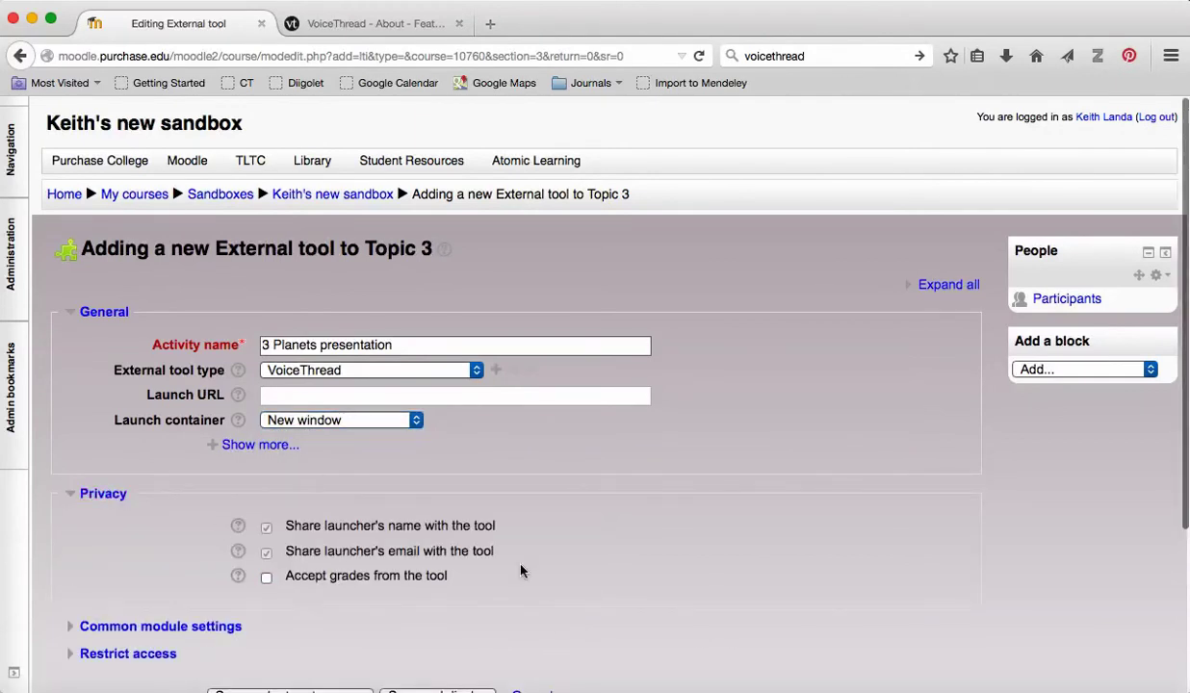
{"action": "scroll", "coordinate": [568, 568], "scroll_direction": "down", "scroll_amount": 3}
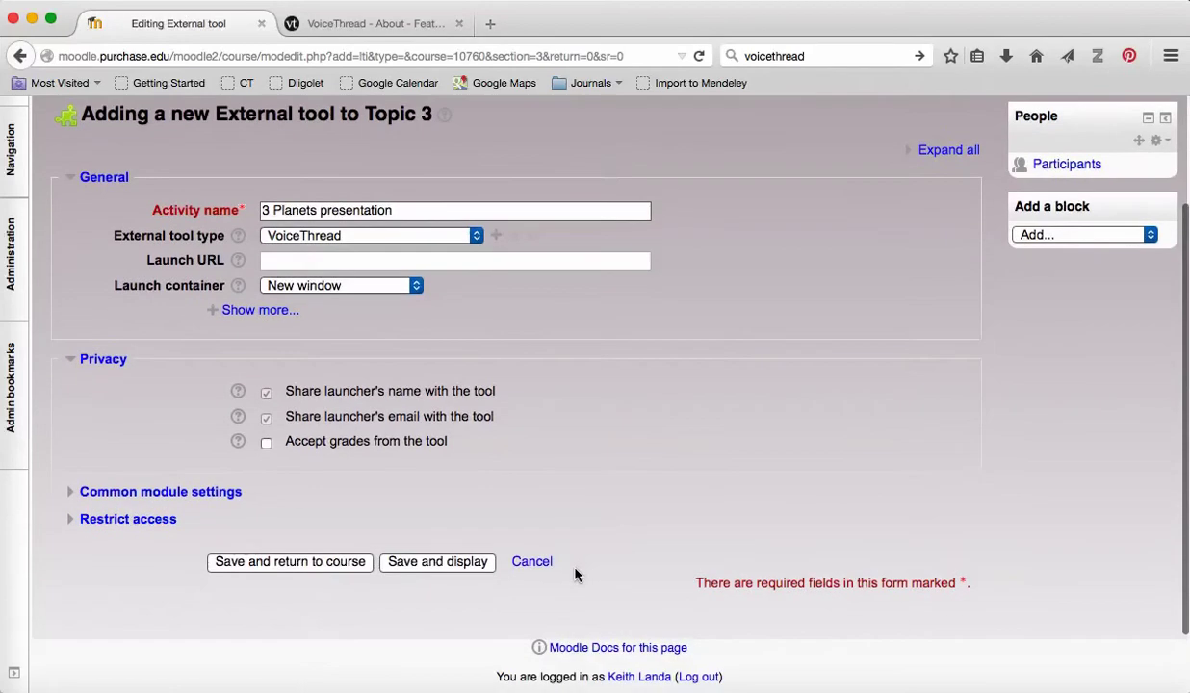
{"action": "left_click", "coordinate": [311, 567]}
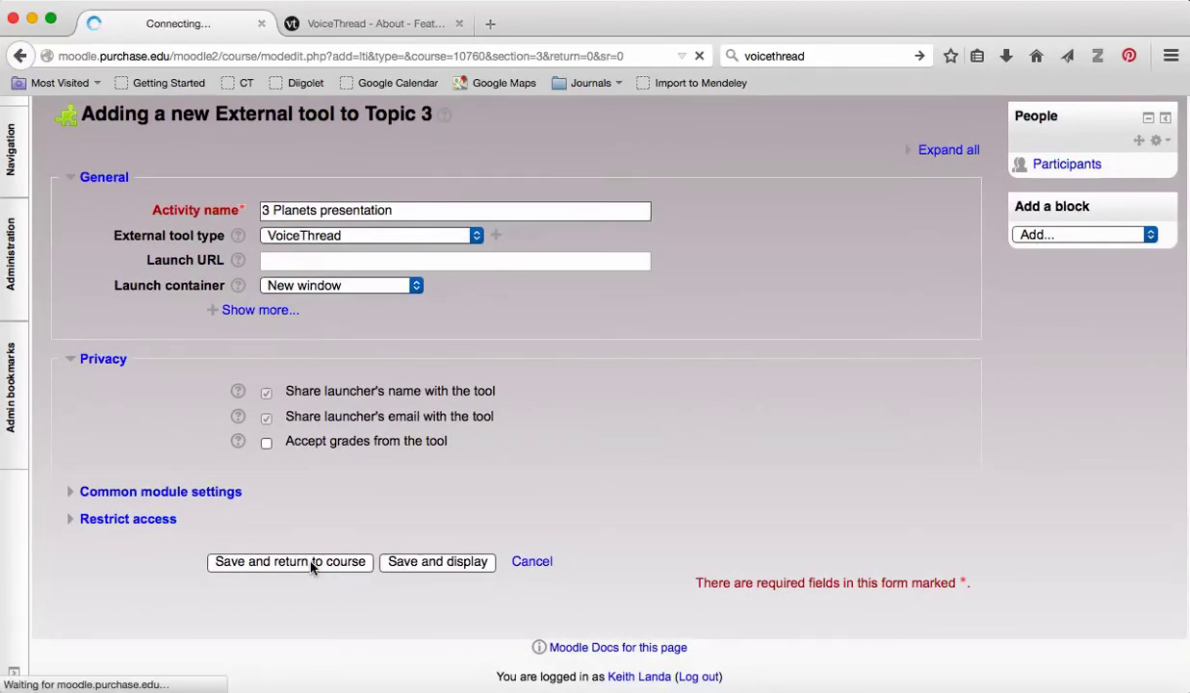
{"action": "scroll", "coordinate": [311, 567], "scroll_direction": "up", "scroll_amount": 2}
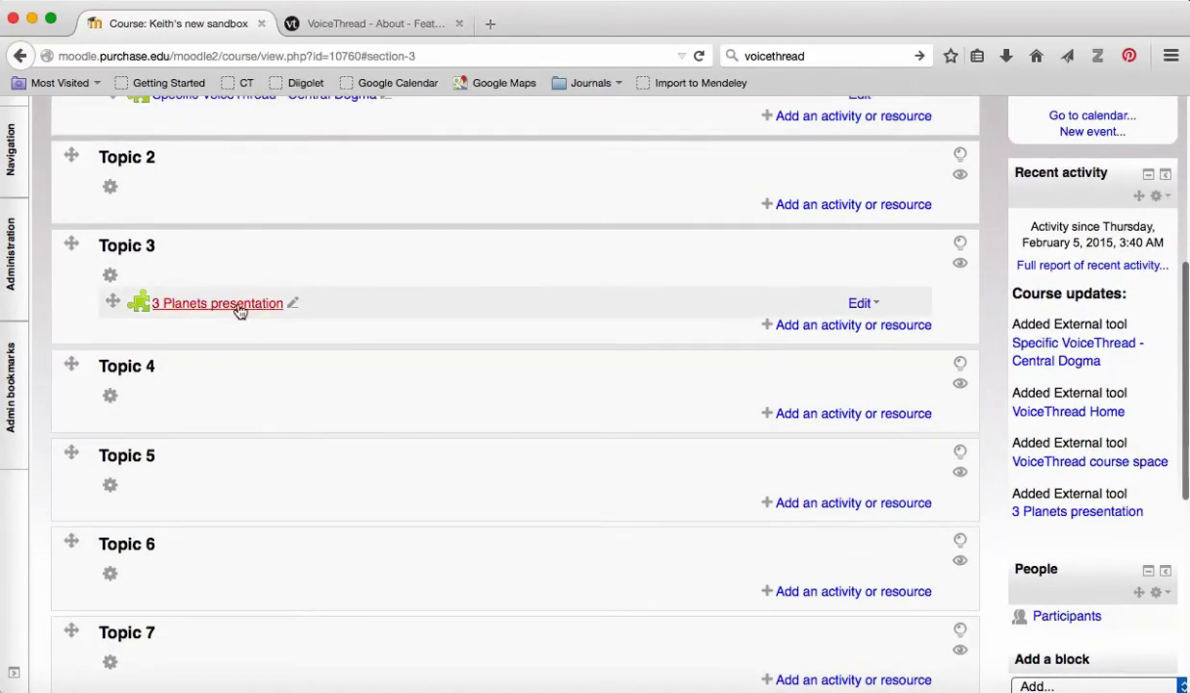
Link the 3 Planets VoiceThread as an Individual VT and share it with the class
{"action": "left_click", "coordinate": [240, 308]}
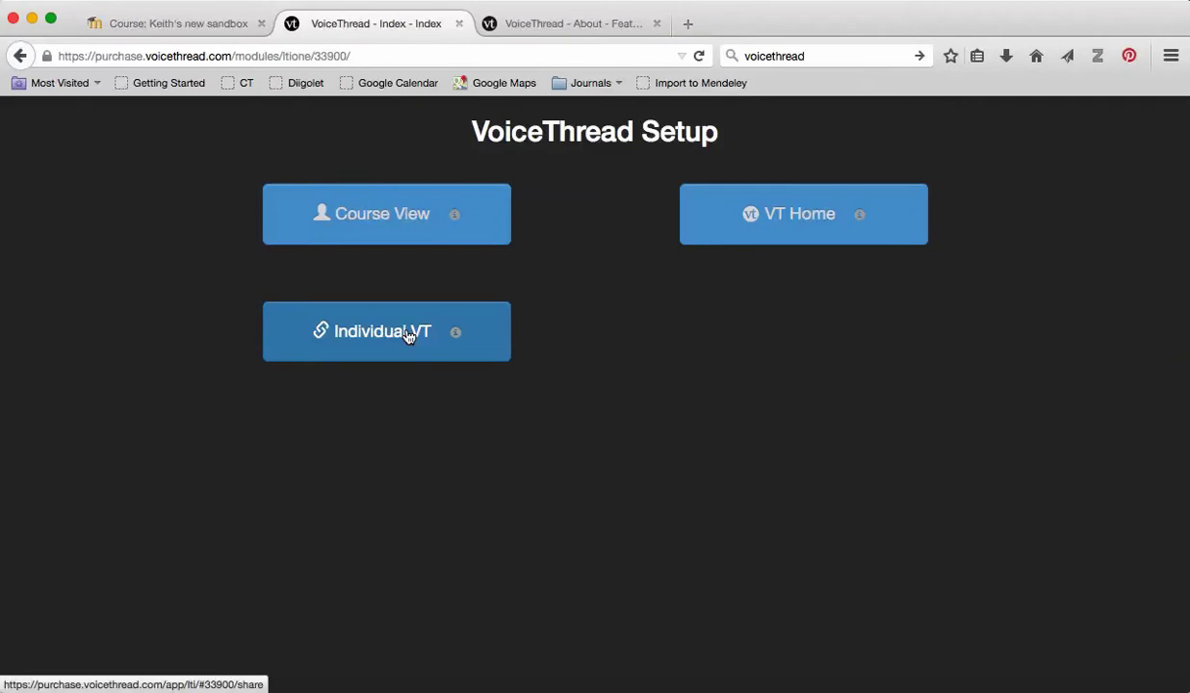
{"action": "left_click", "coordinate": [408, 334]}
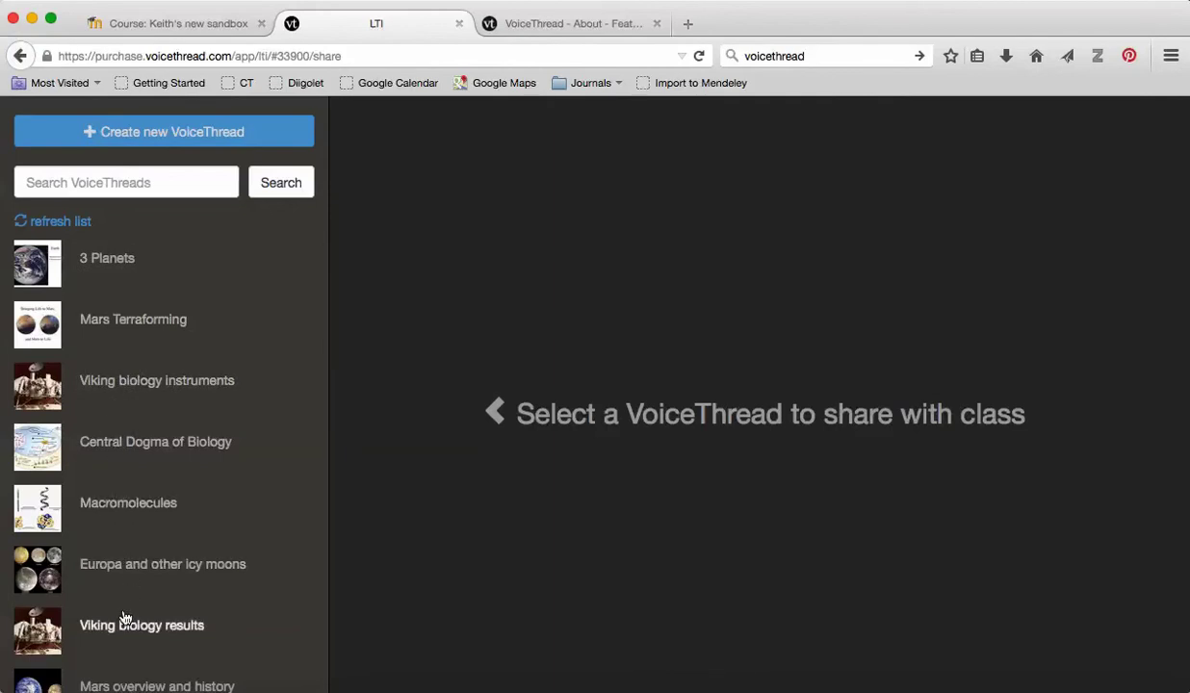
{"action": "left_click", "coordinate": [103, 265]}
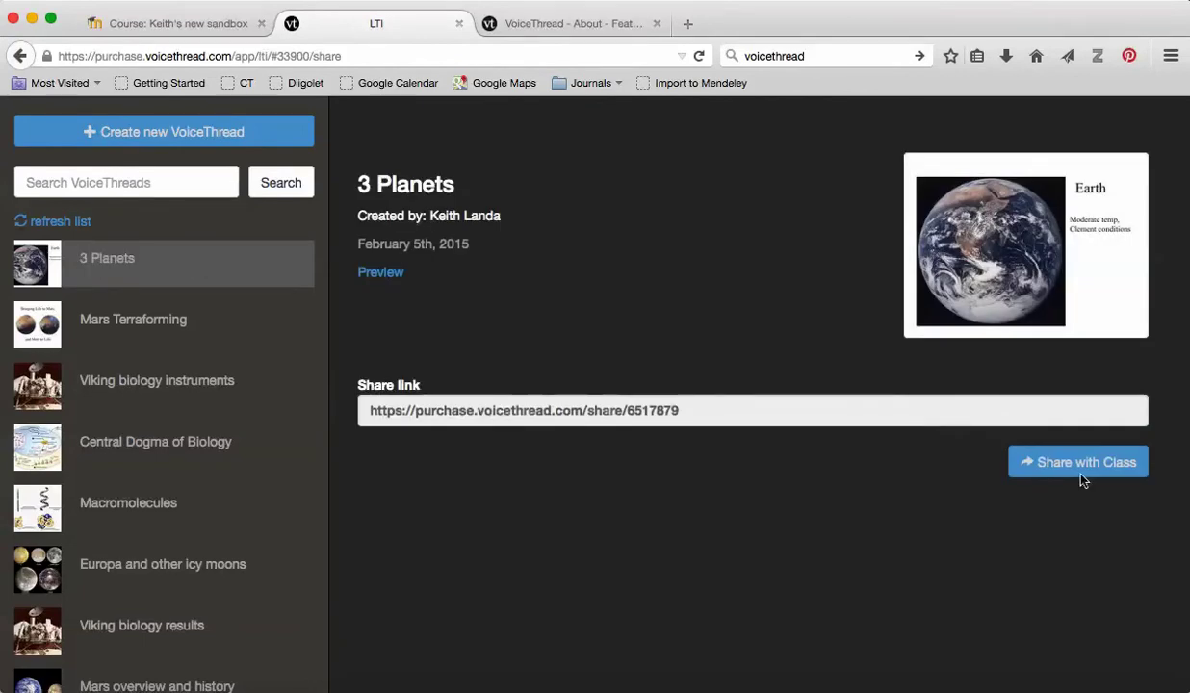
{"action": "left_click", "coordinate": [1108, 455]}
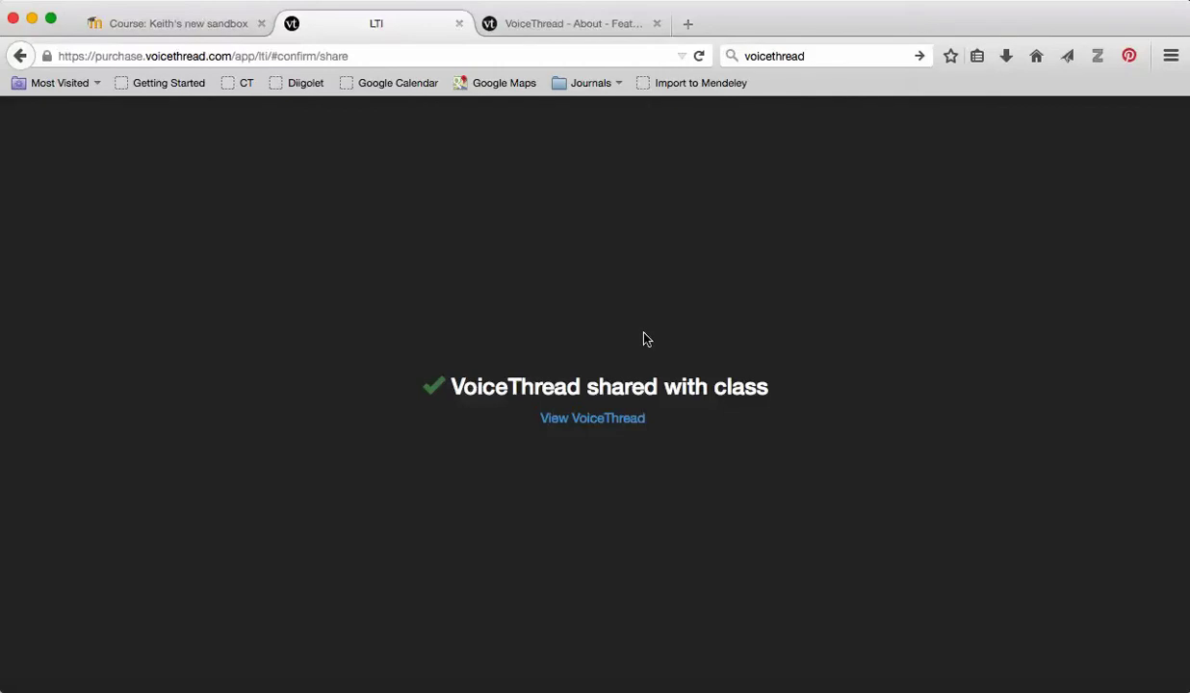
{"action": "left_click", "coordinate": [459, 27]}
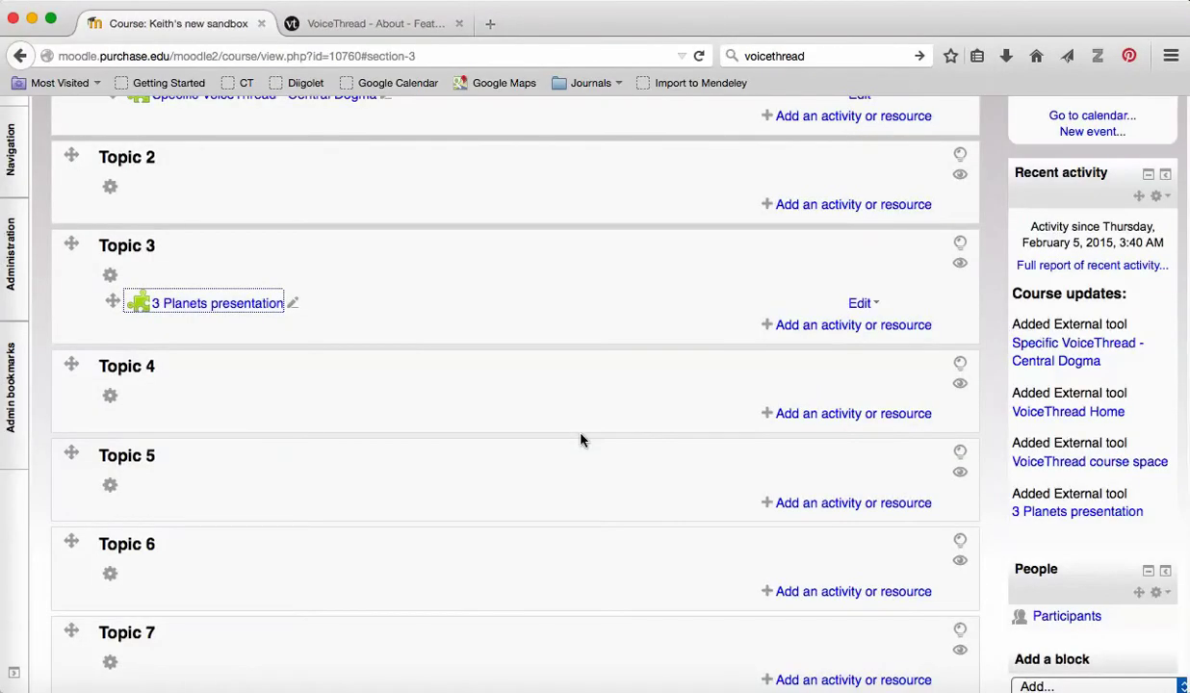
{"action": "key", "text": "super+Tab"}
{"action": "key", "text": "super+Tab"}
{"action": "key", "text": "super+Tab"}
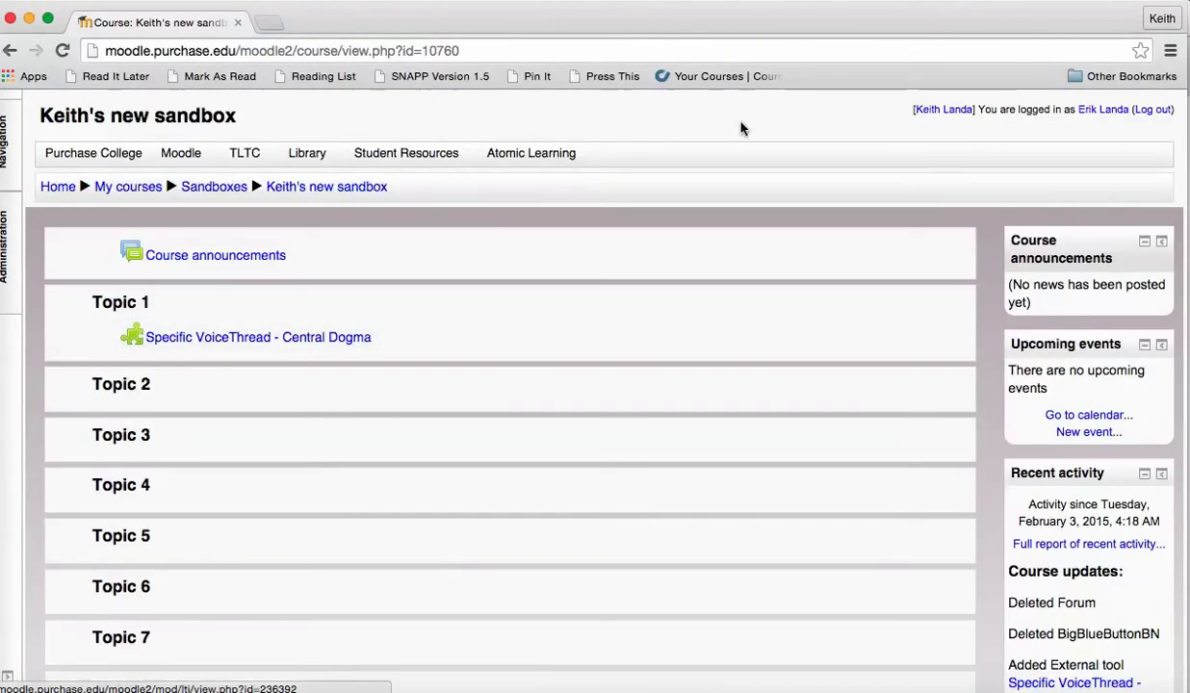
As the student, reload the course and filter VoiceThread Home to 'Owned by me'
{"action": "left_click", "coordinate": [62, 51]}
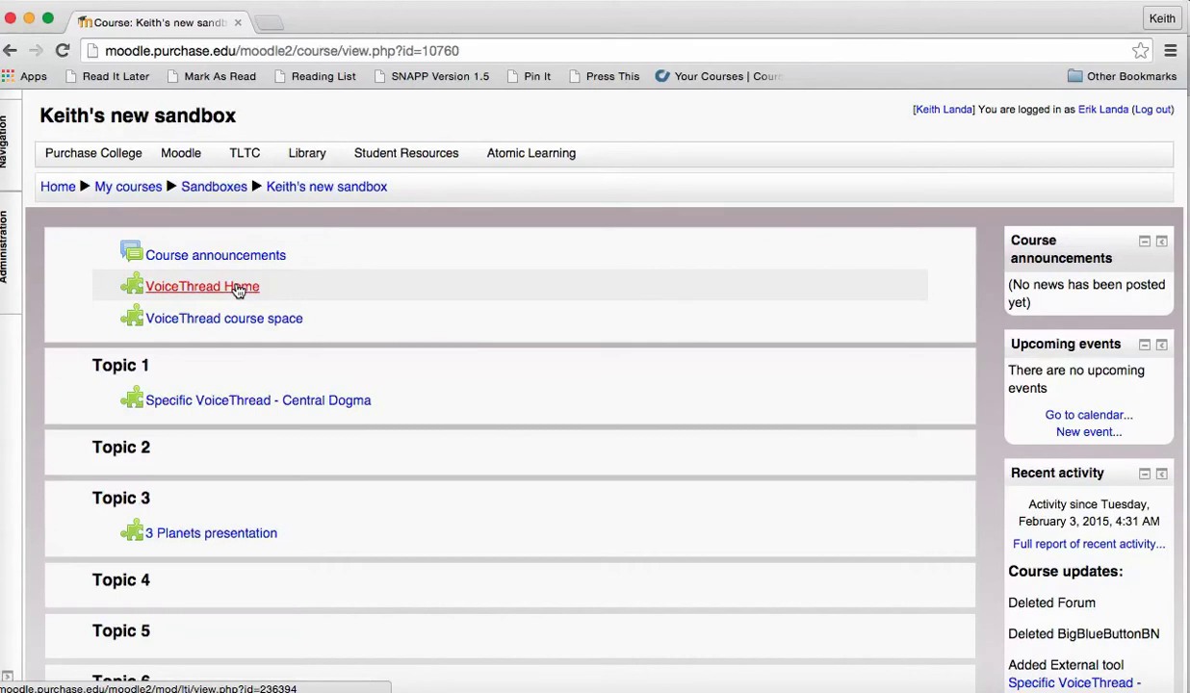
{"action": "left_click", "coordinate": [237, 287]}
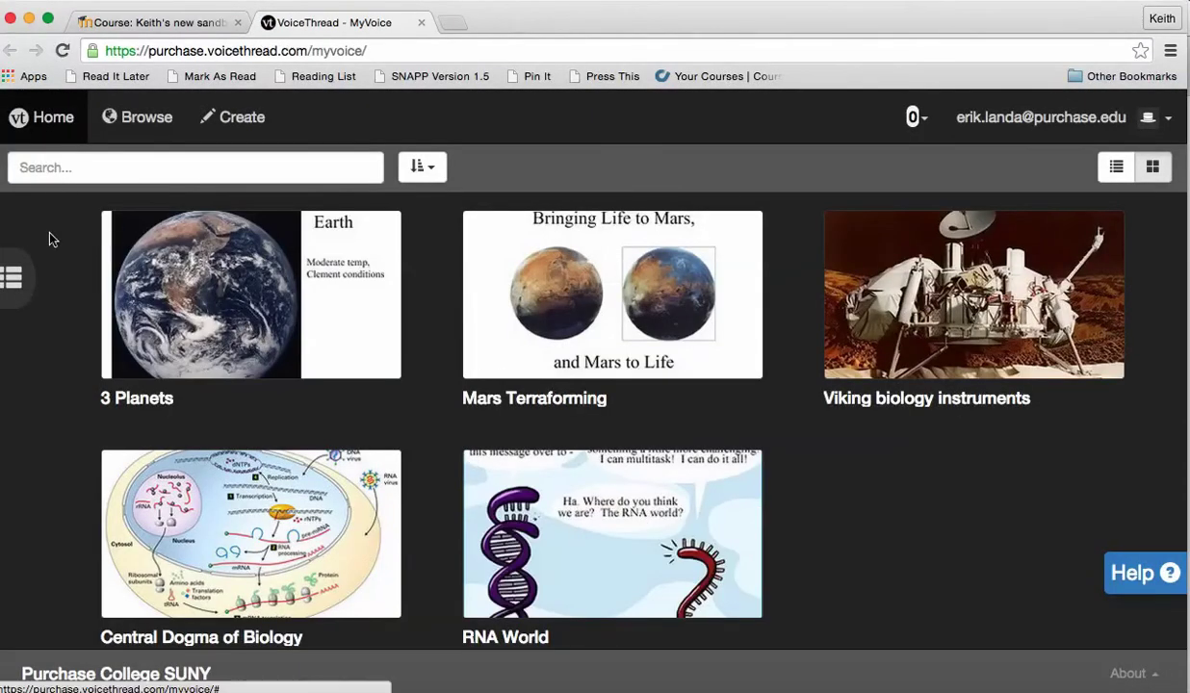
{"action": "left_click", "coordinate": [14, 280]}
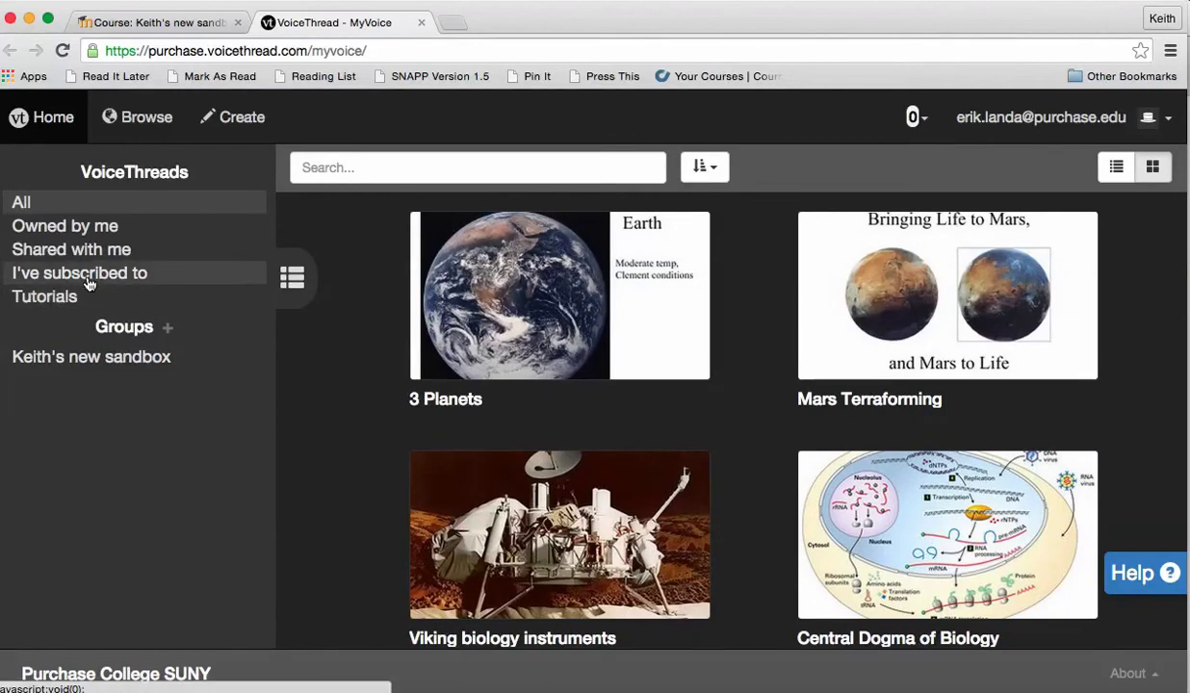
{"action": "left_click", "coordinate": [109, 232]}
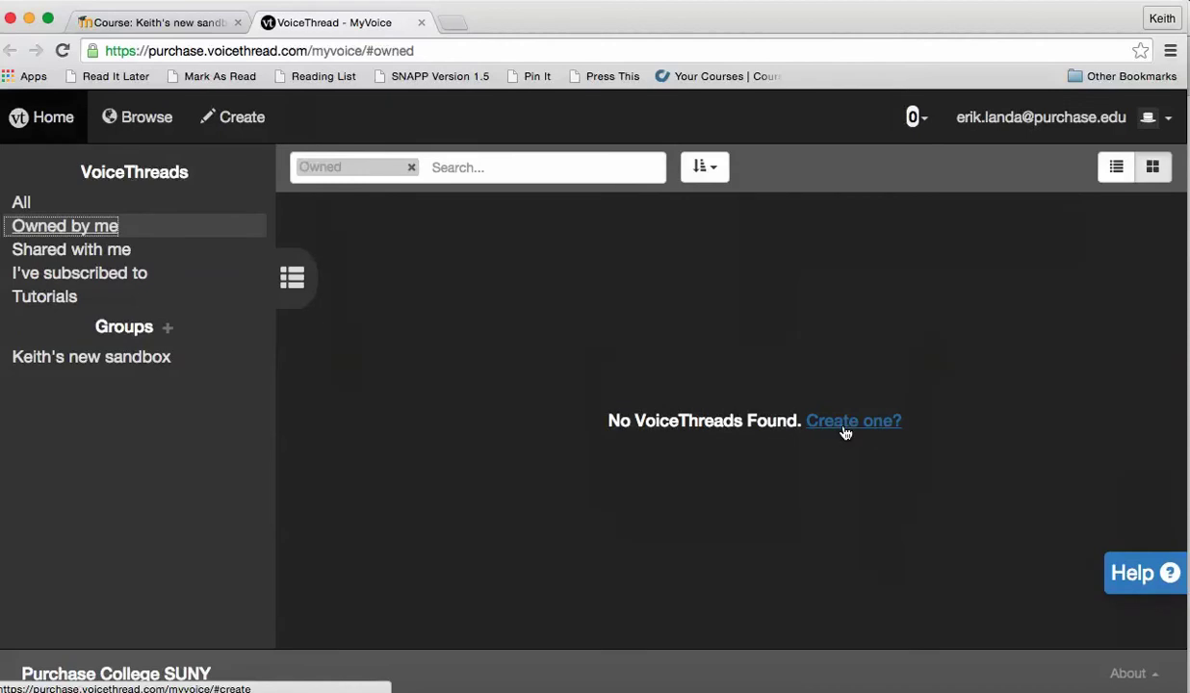
{"action": "left_click", "coordinate": [195, 30]}
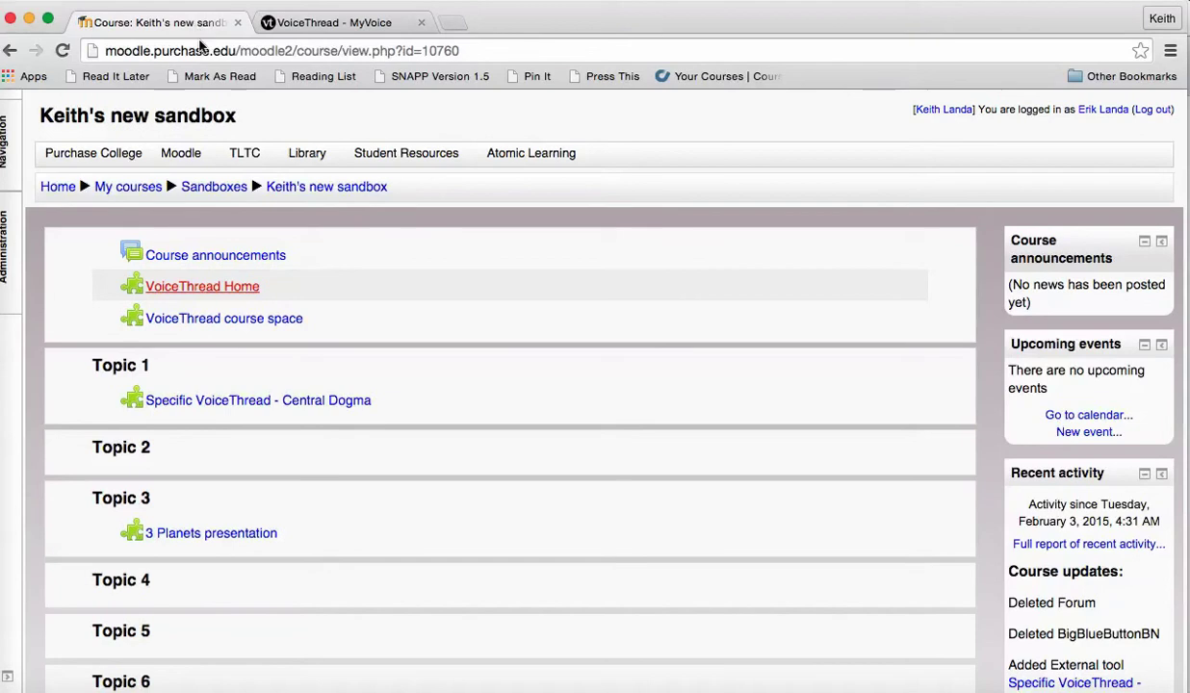
{"action": "left_click", "coordinate": [186, 320]}
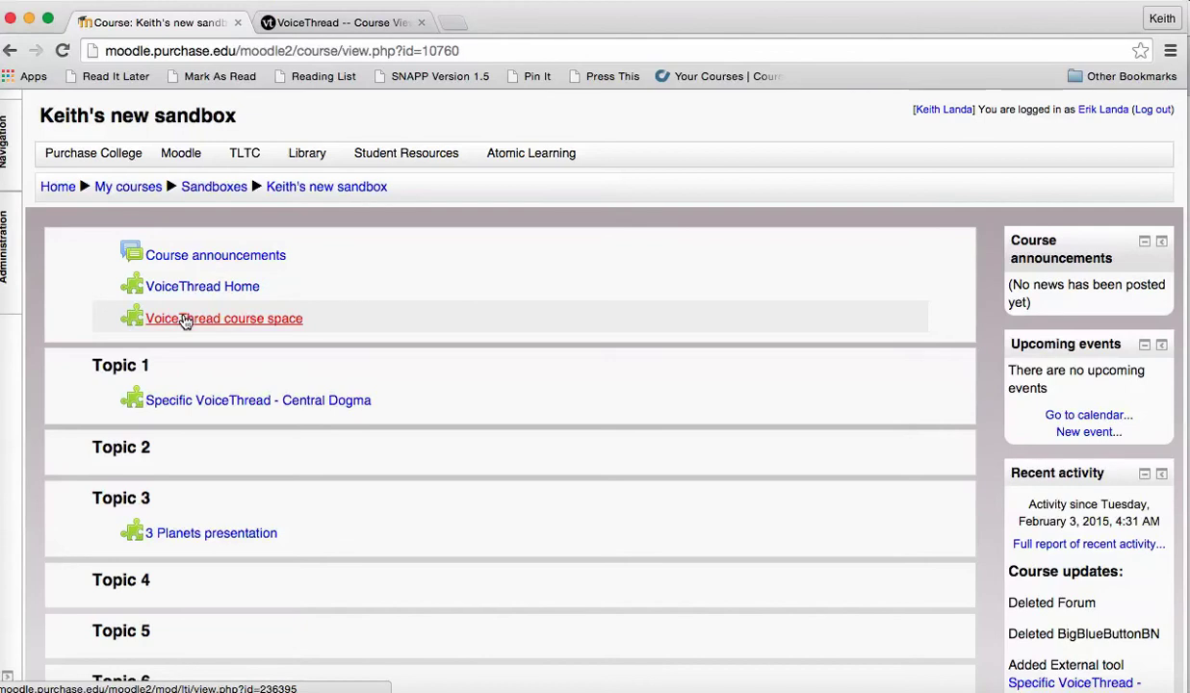
Browse the student's course space gallery showing 3 Planets, then close it
{"action": "left_click", "coordinate": [254, 320]}
{"action": "left_click", "coordinate": [380, 25]}
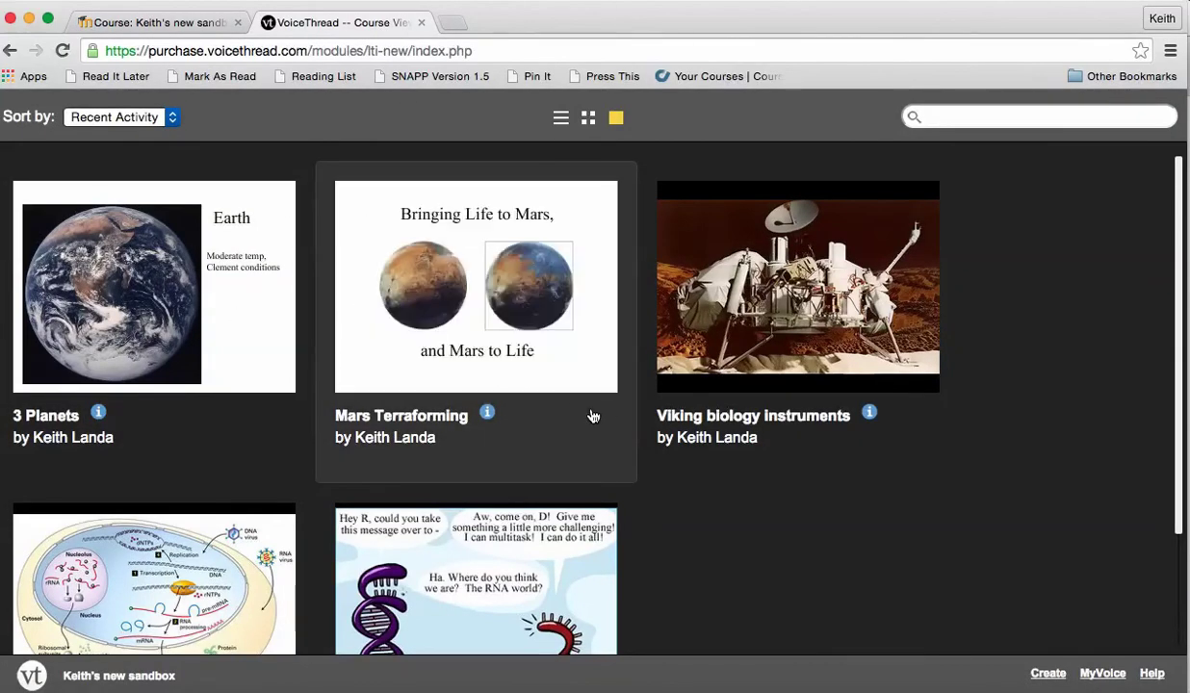
{"action": "scroll", "coordinate": [424, 438], "scroll_direction": "down", "scroll_amount": 1}
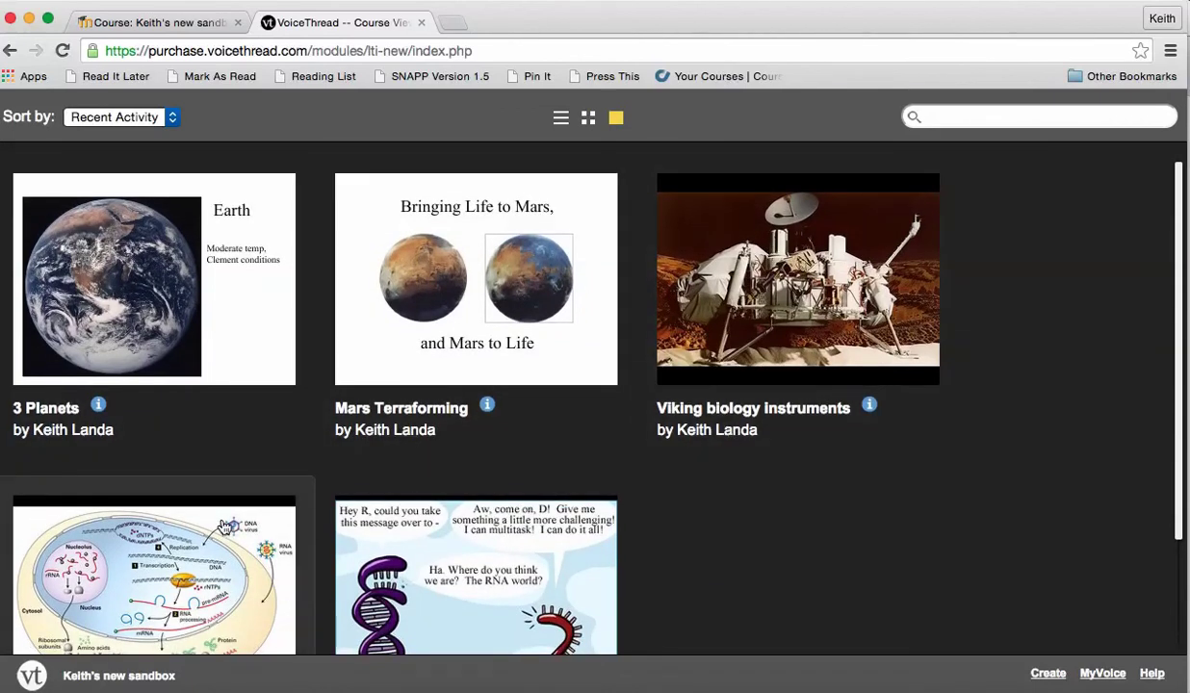
{"action": "left_click", "coordinate": [421, 22]}
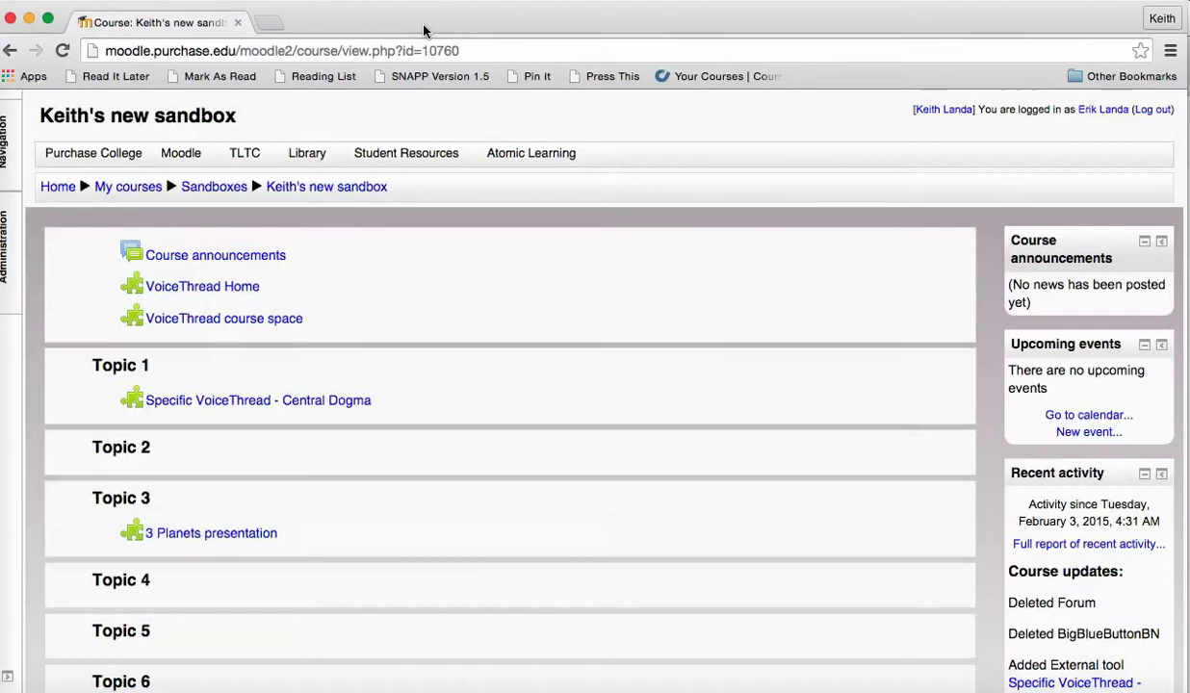
{"action": "scroll", "coordinate": [438, 454], "scroll_direction": "down", "scroll_amount": 2}
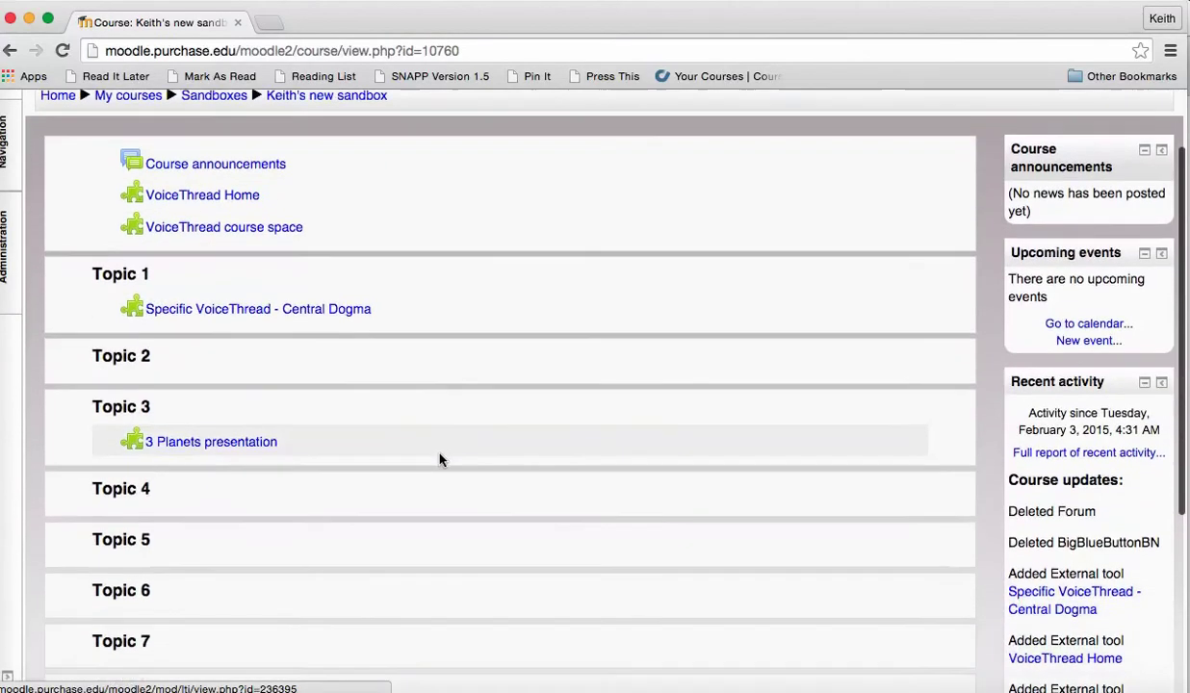
{"action": "left_click", "coordinate": [229, 445]}
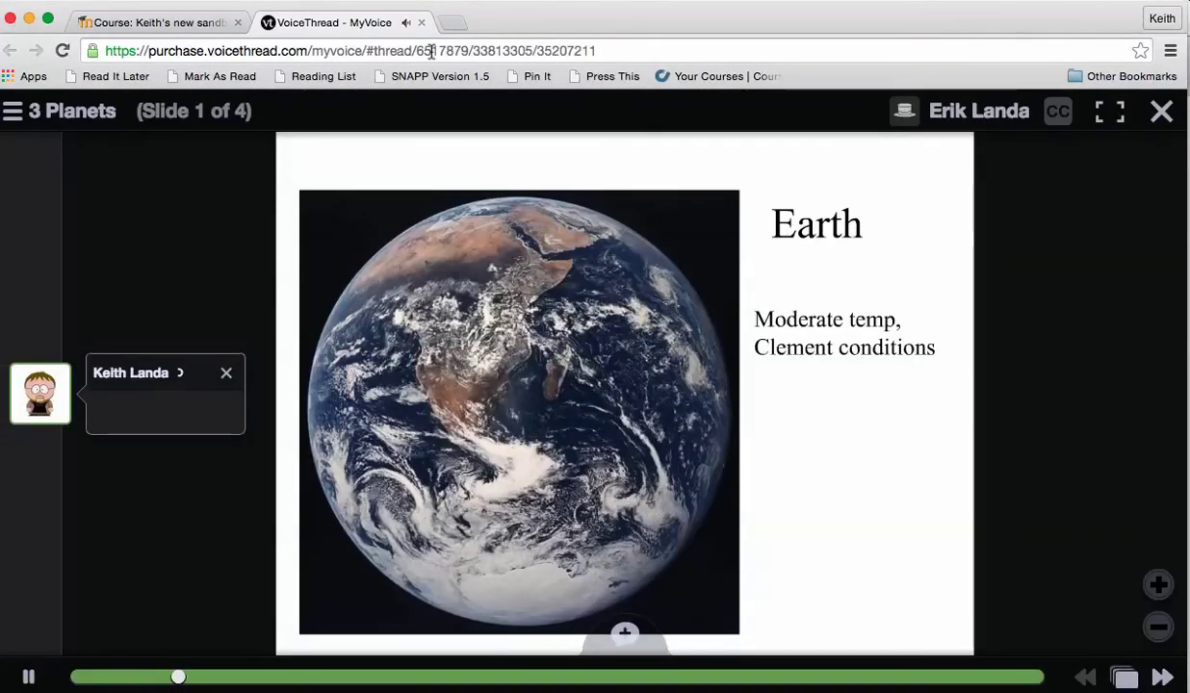
{"action": "left_click", "coordinate": [421, 22]}
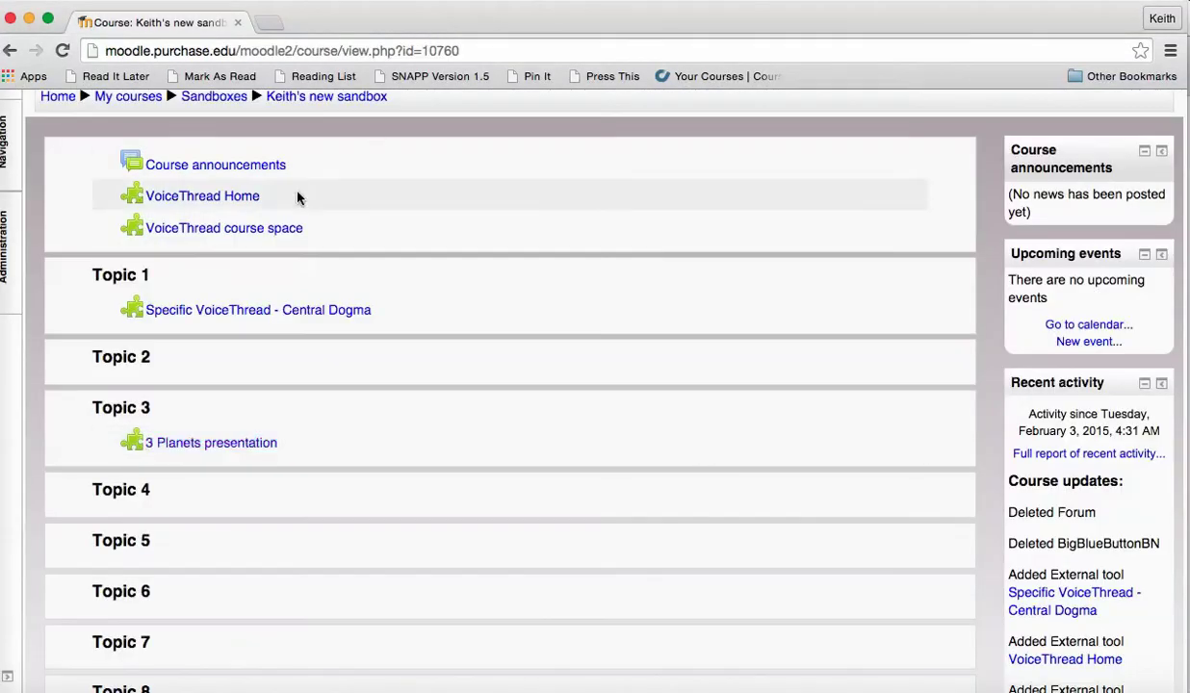
{"action": "left_click", "coordinate": [244, 311]}
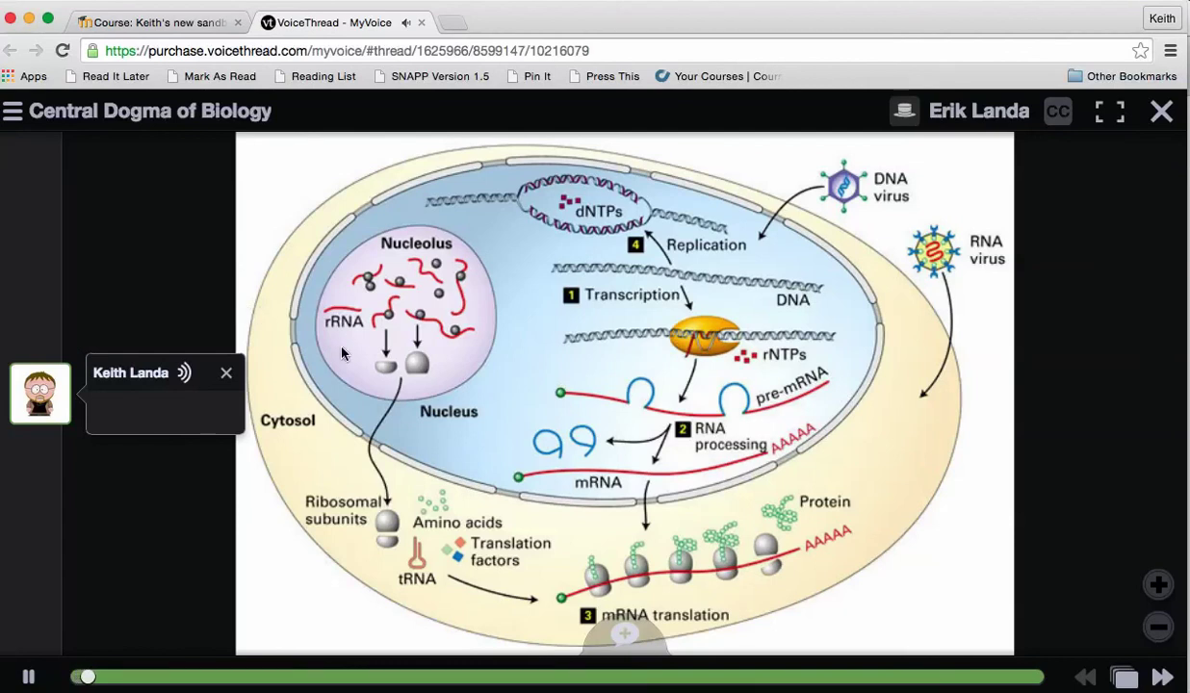
{"action": "left_click", "coordinate": [421, 22]}
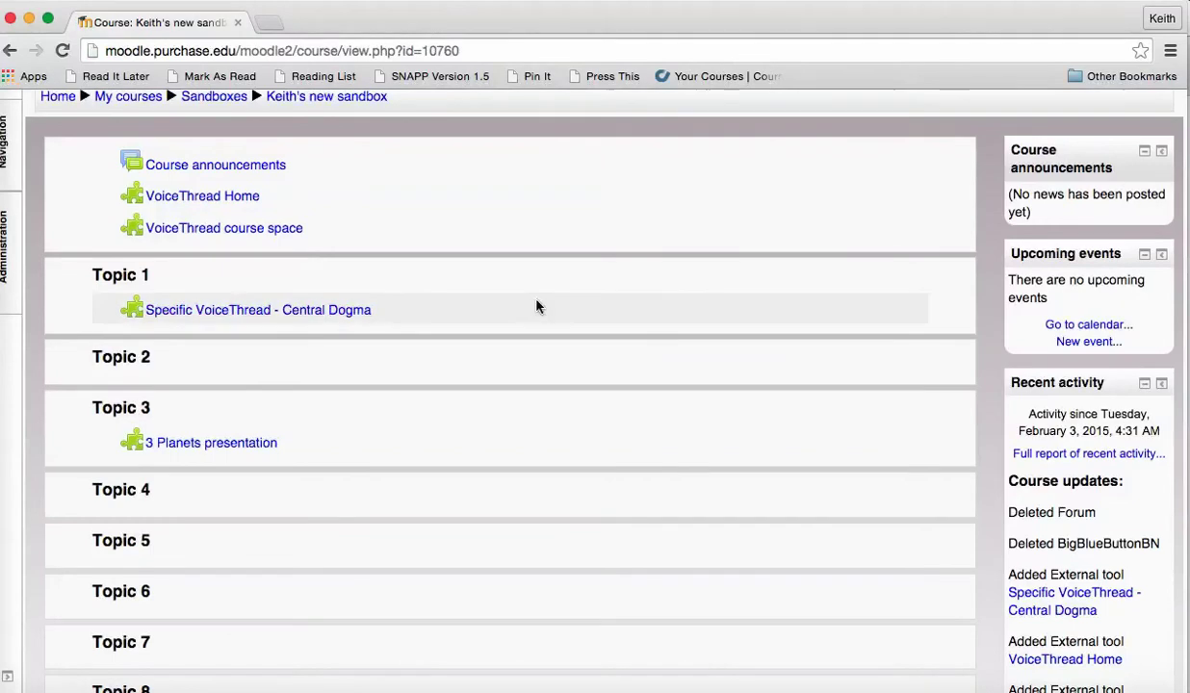